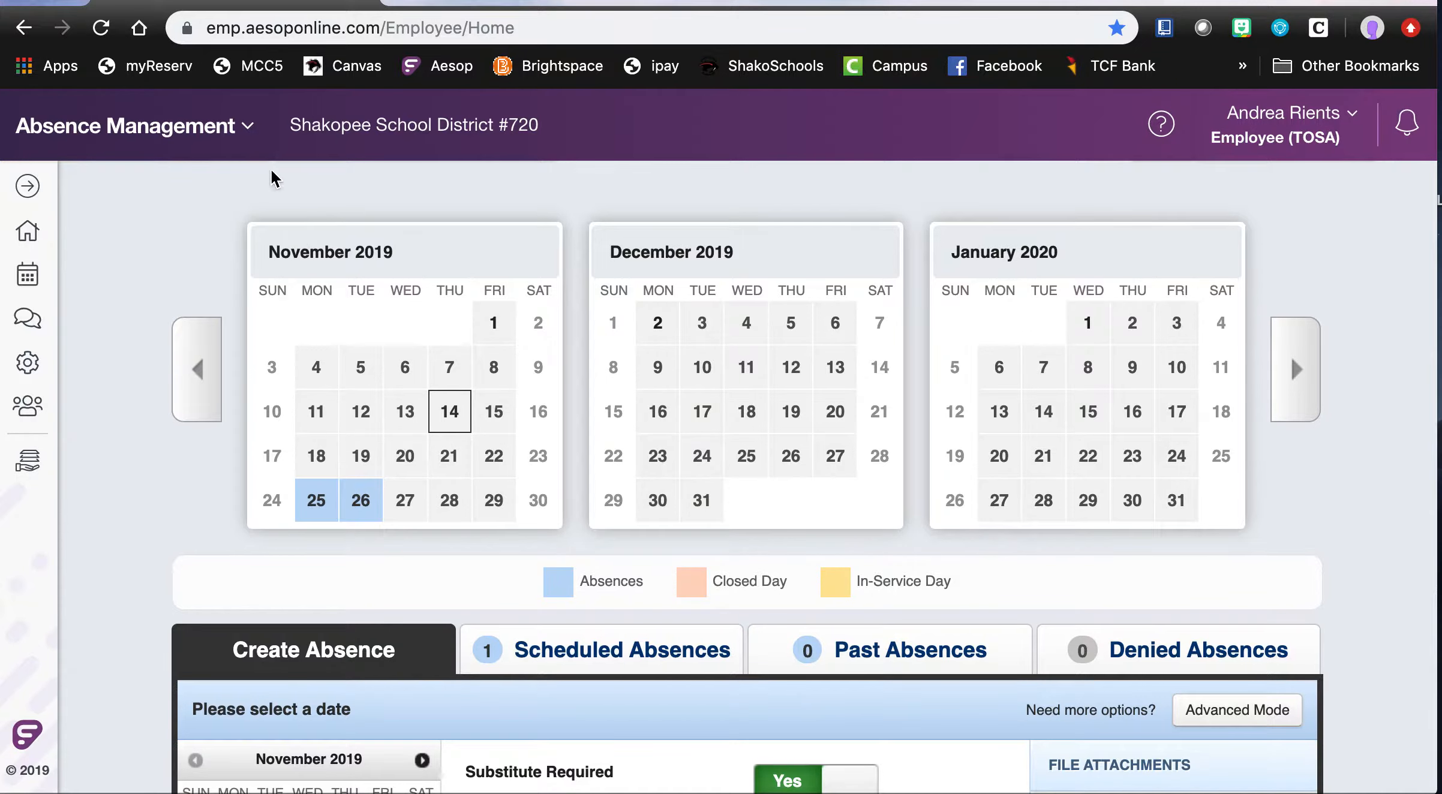
- Switch from Absence Management to Professional Growth and start a new activity in the Shakopee Schools District Catalog
left_click(246, 133)
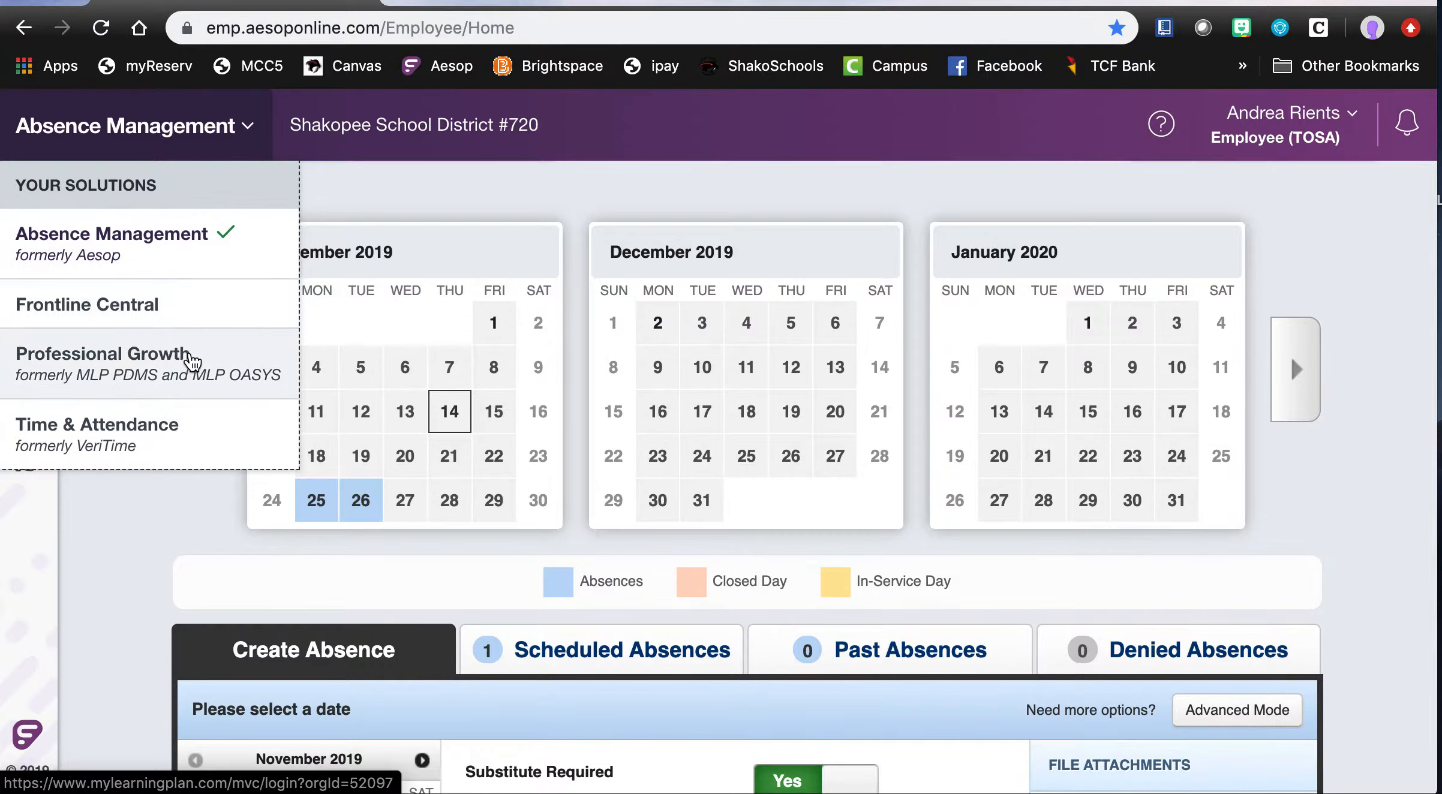
left_click(192, 363)
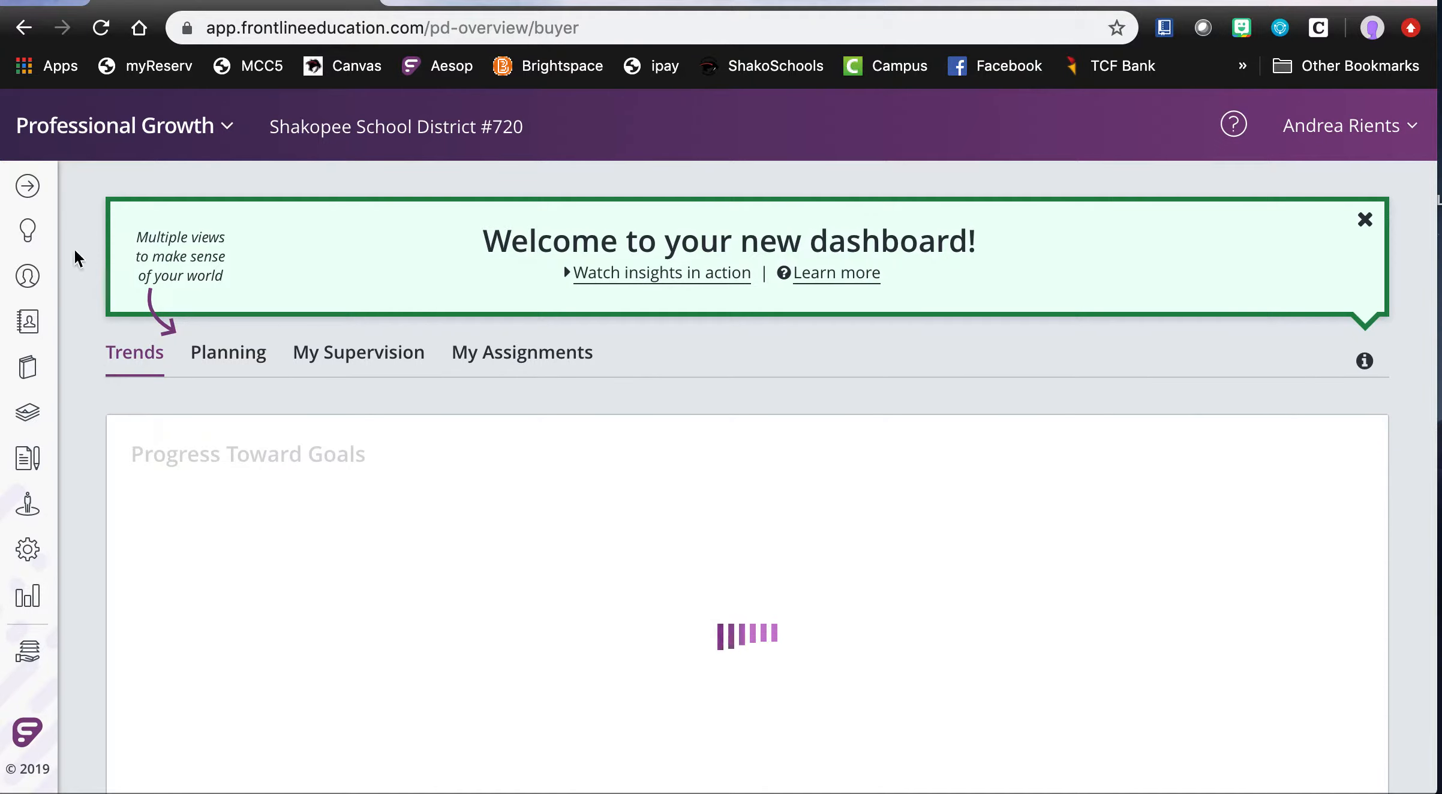
left_click(33, 193)
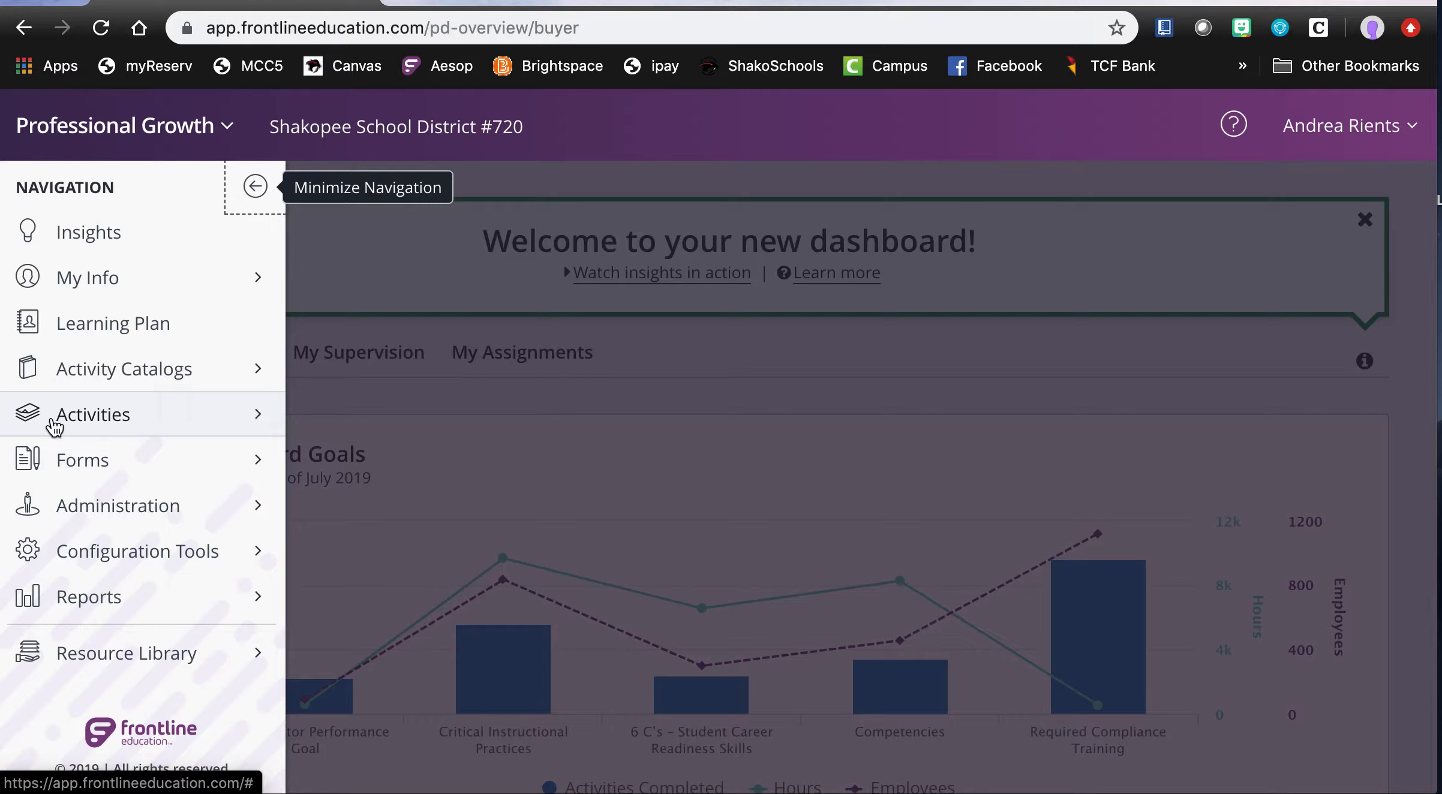
left_click(103, 423)
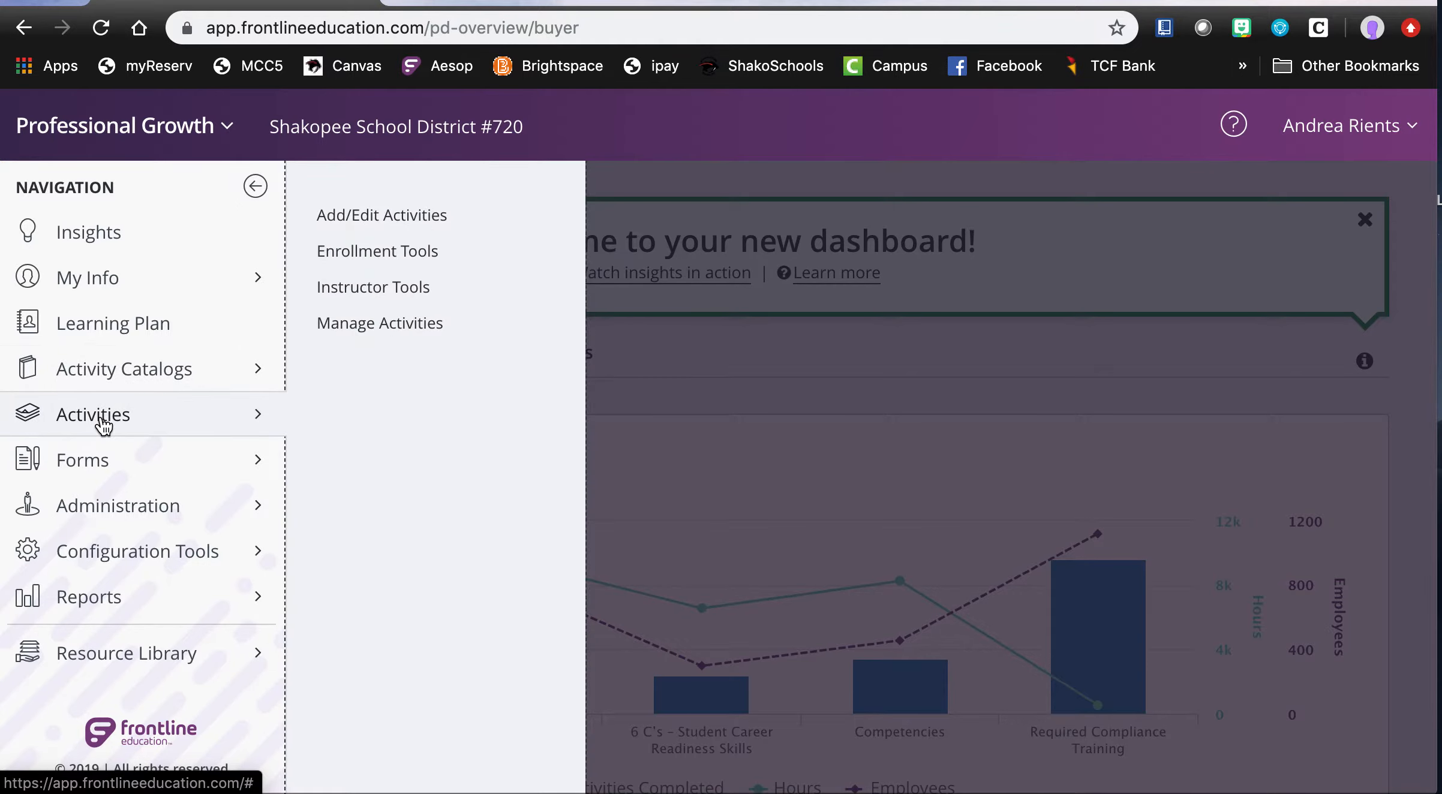
left_click(365, 223)
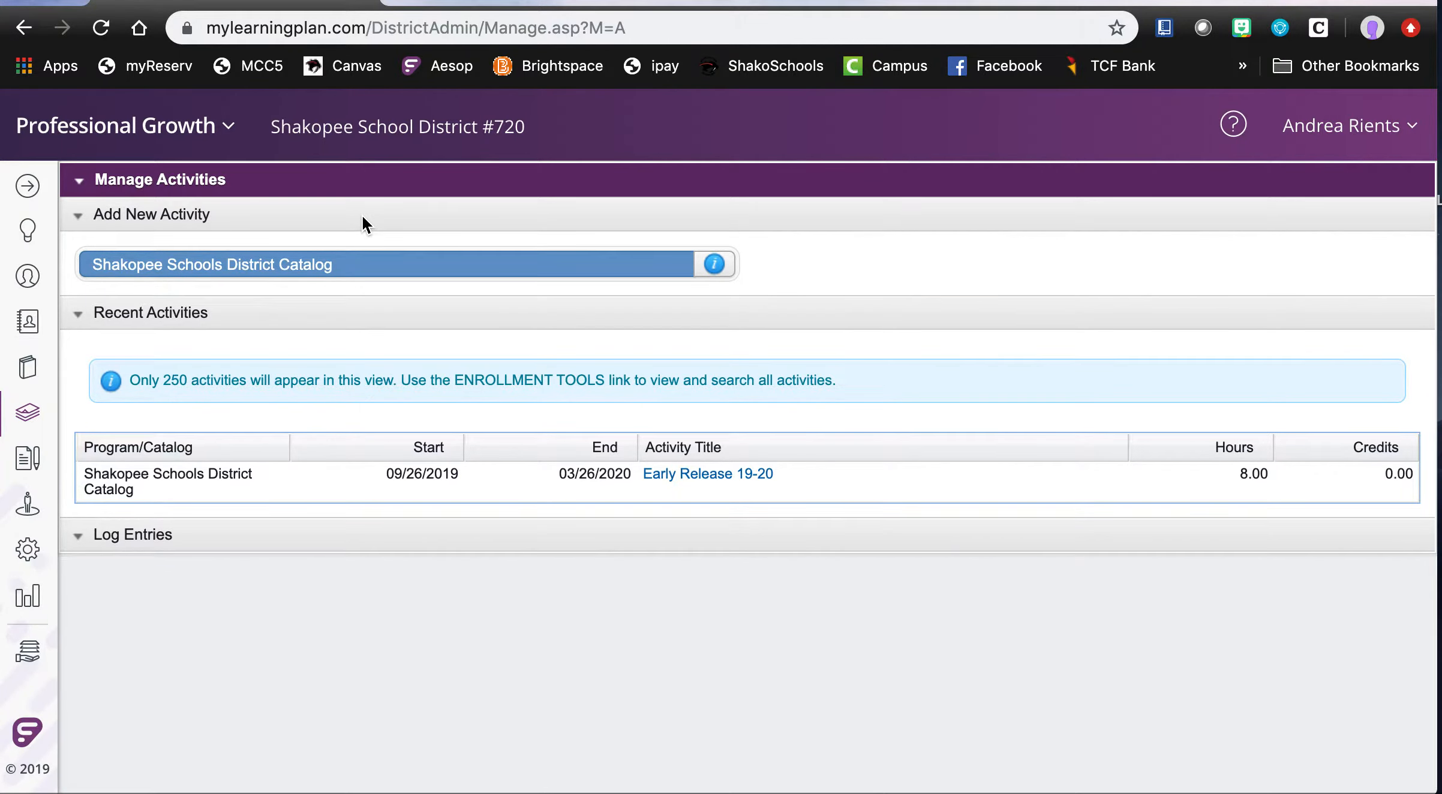
left_click(346, 273)
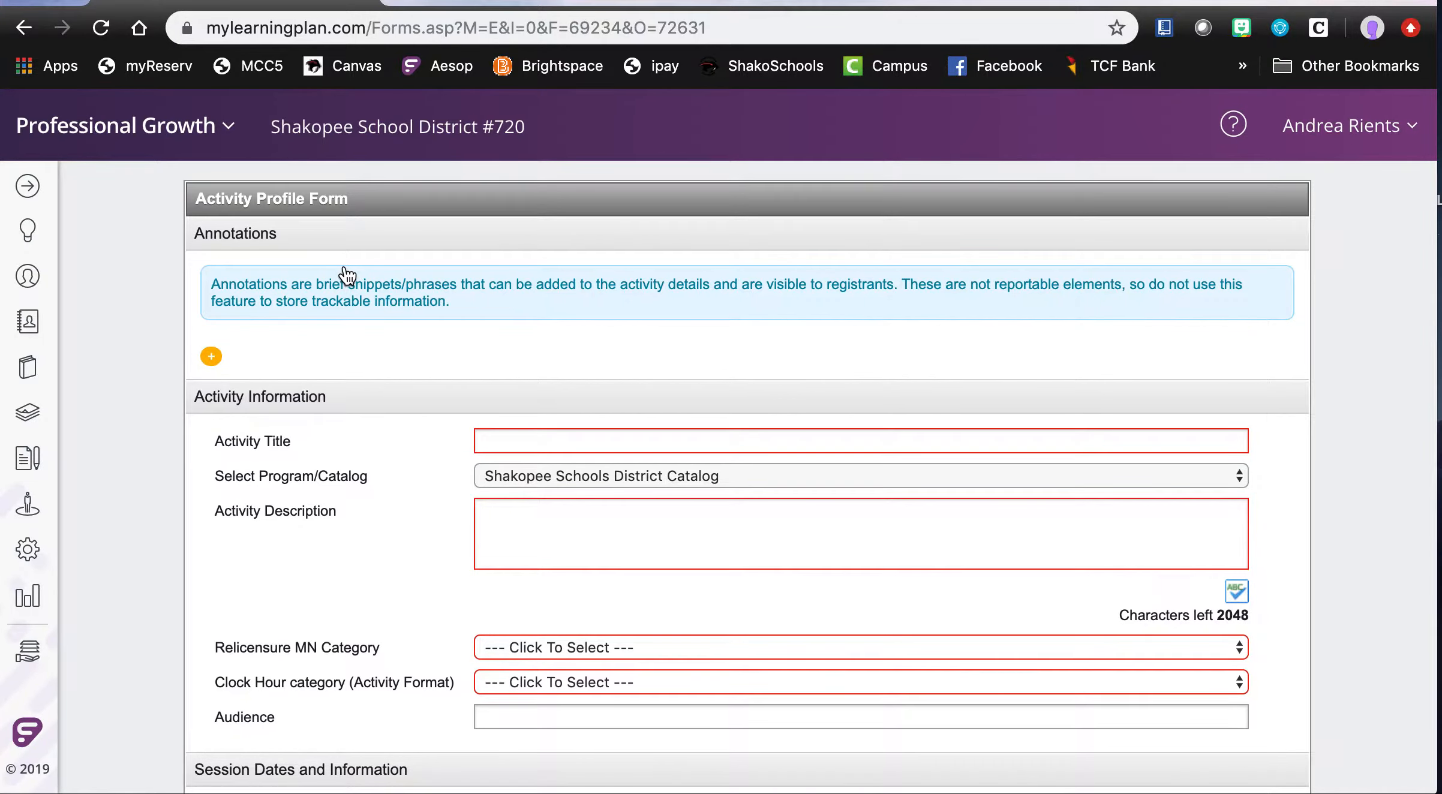
- Enter "2019 Instructional Coach Leadership" as the activity title
left_click(535, 441)
type("2019 Instructional Coach Leadershipo")
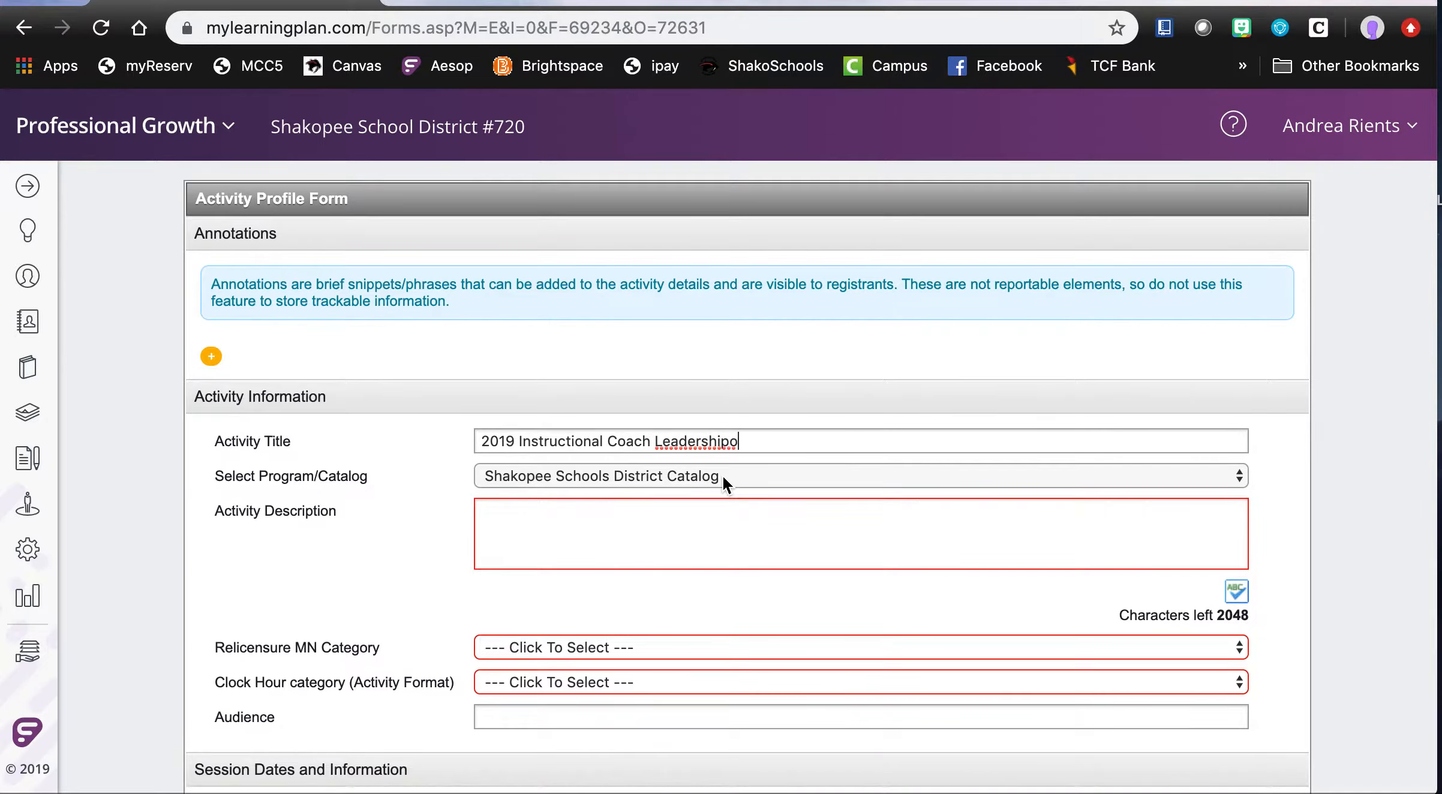
key("BackSpace")
- Enter the activity description "Leadership Opportunities throughout the year working with teachers during Professional Development"
left_click(525, 533)
type("Leadership ")
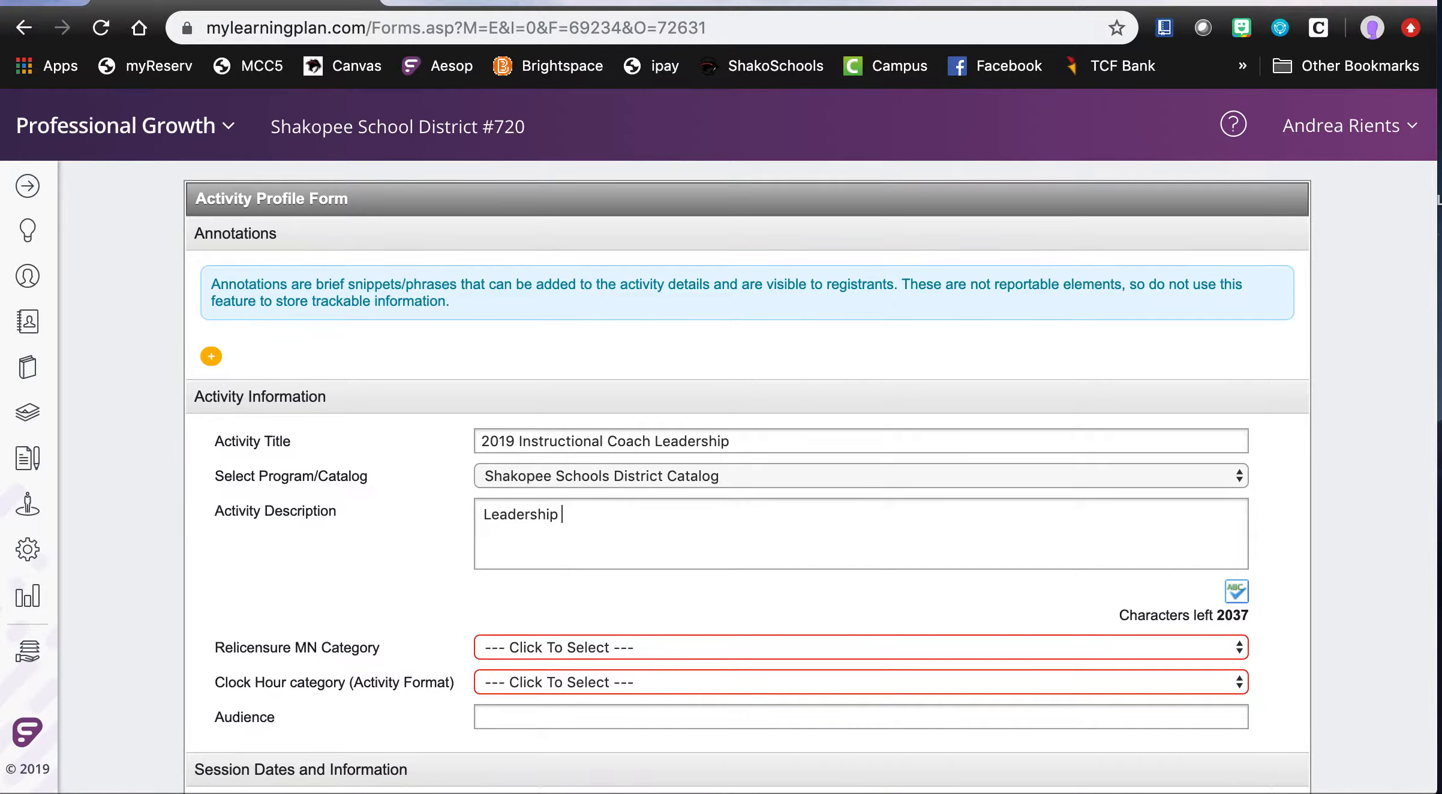
type("Opporun")
key("BackSpace")
key("BackSpace")
type("tunities")
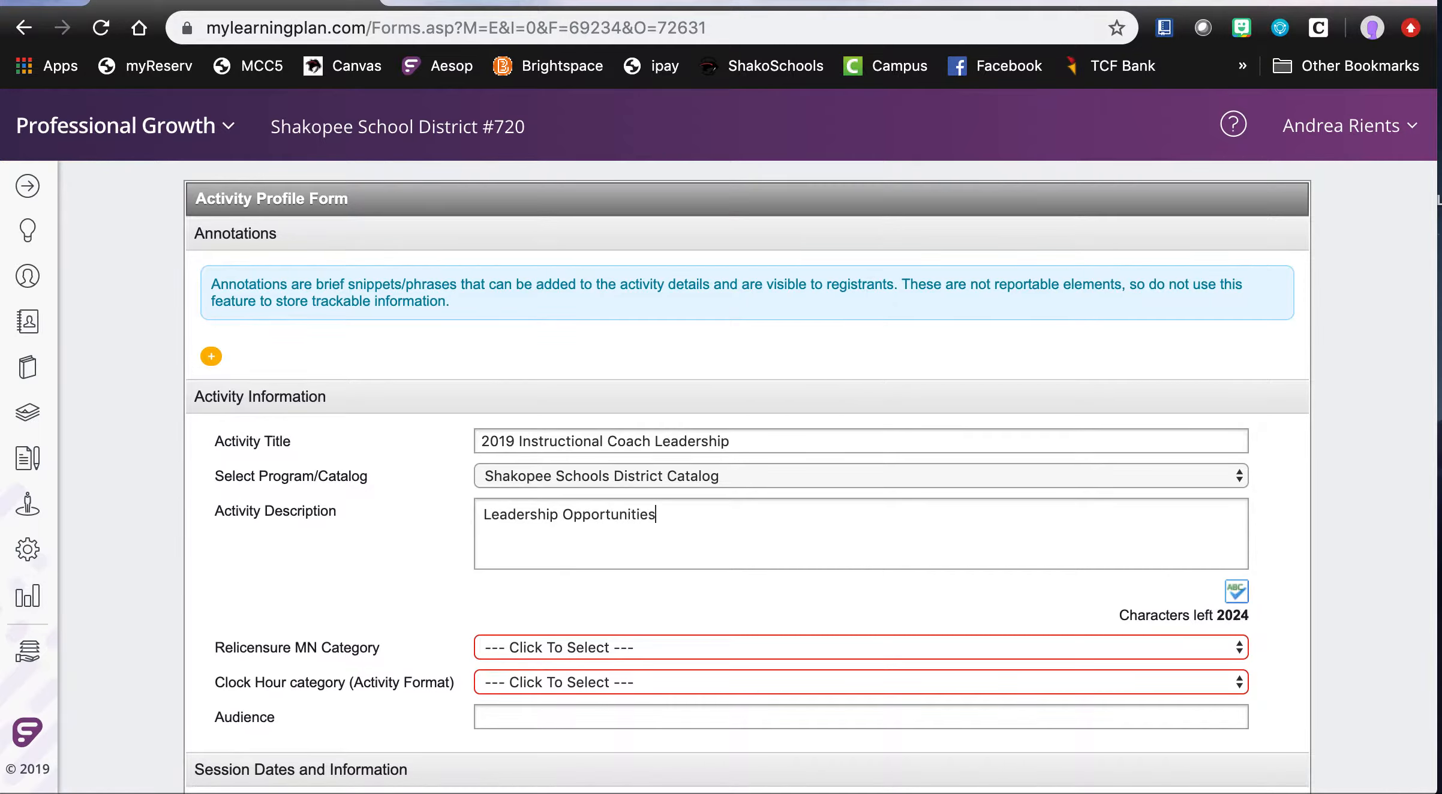
type(" throughout the ")
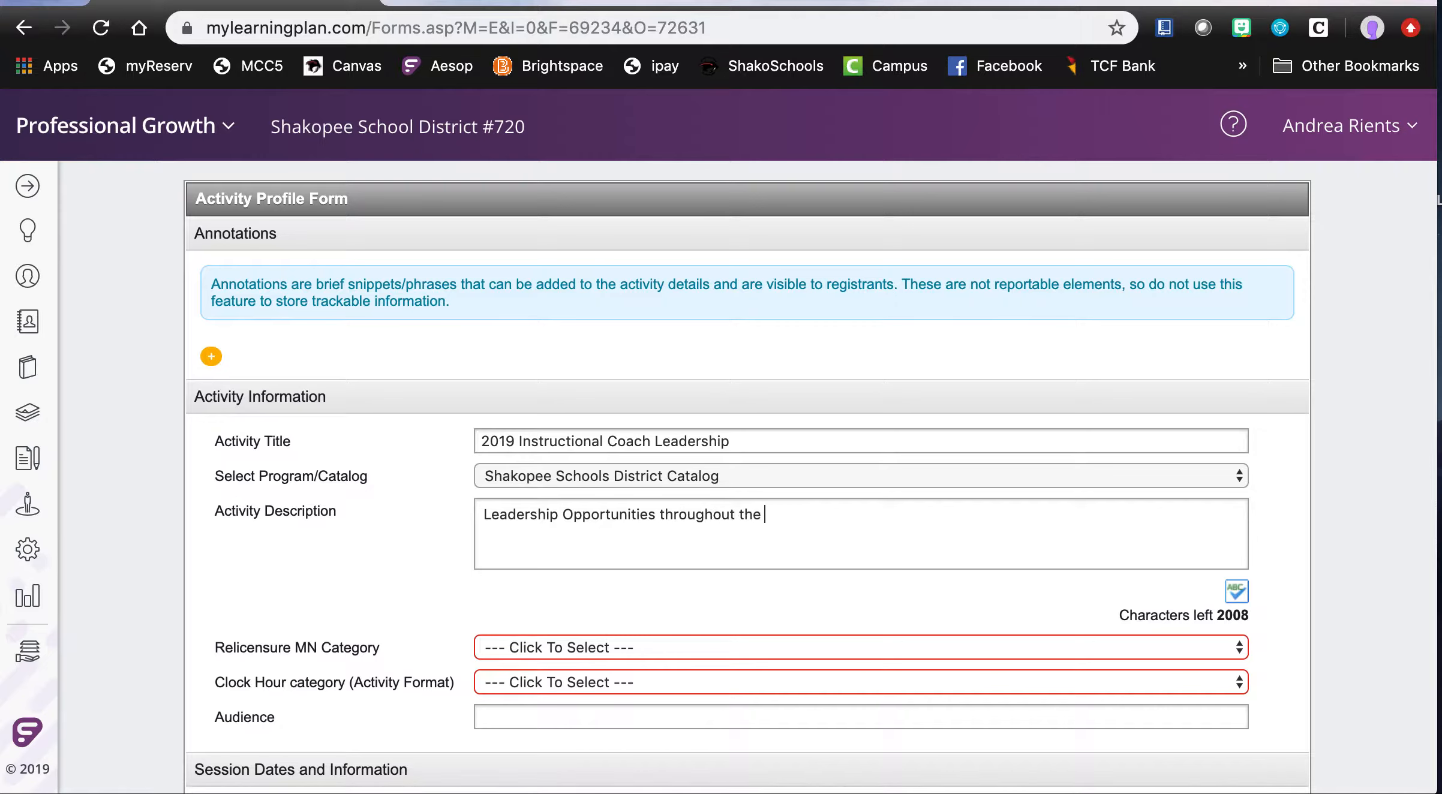
type("year working with")
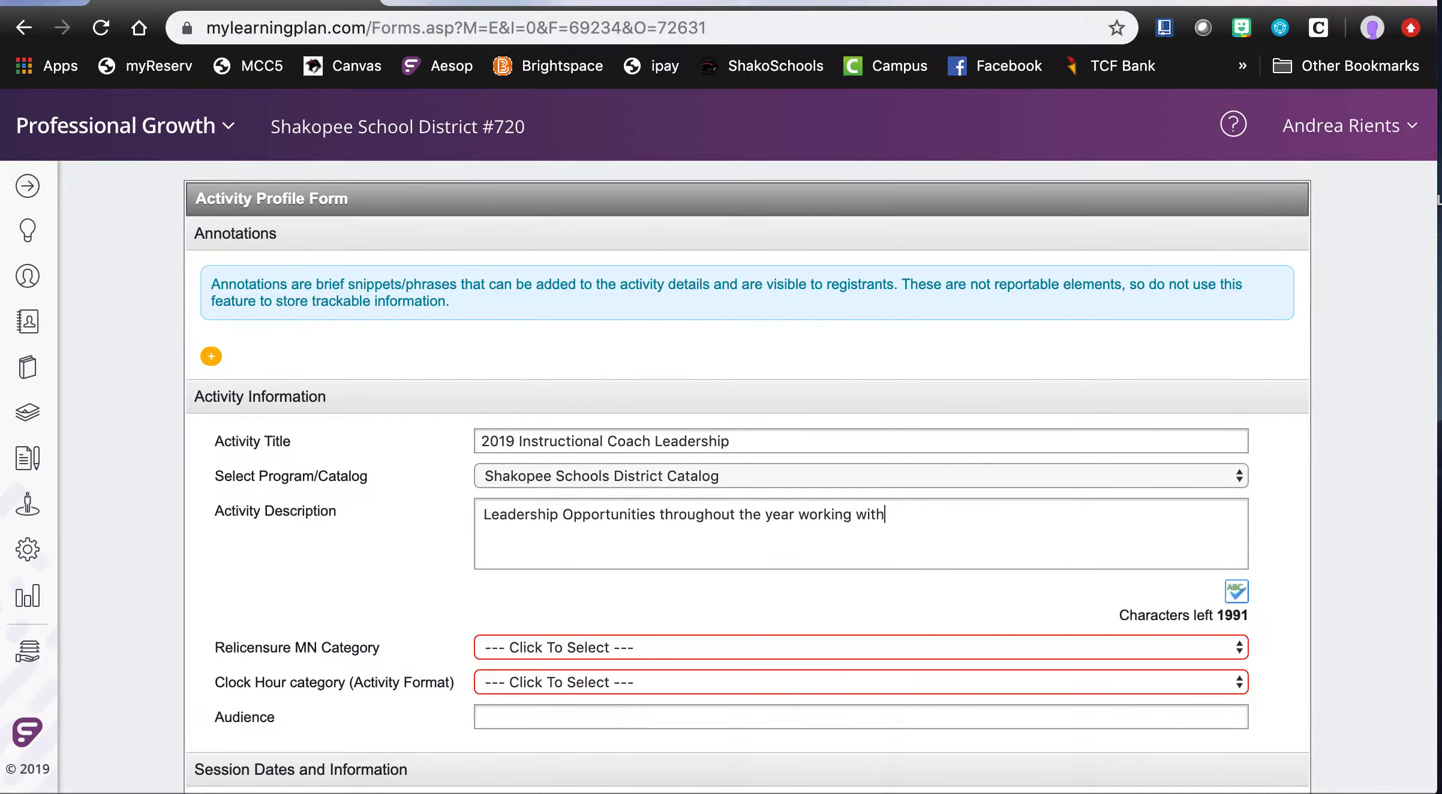
type(" teachers during P")
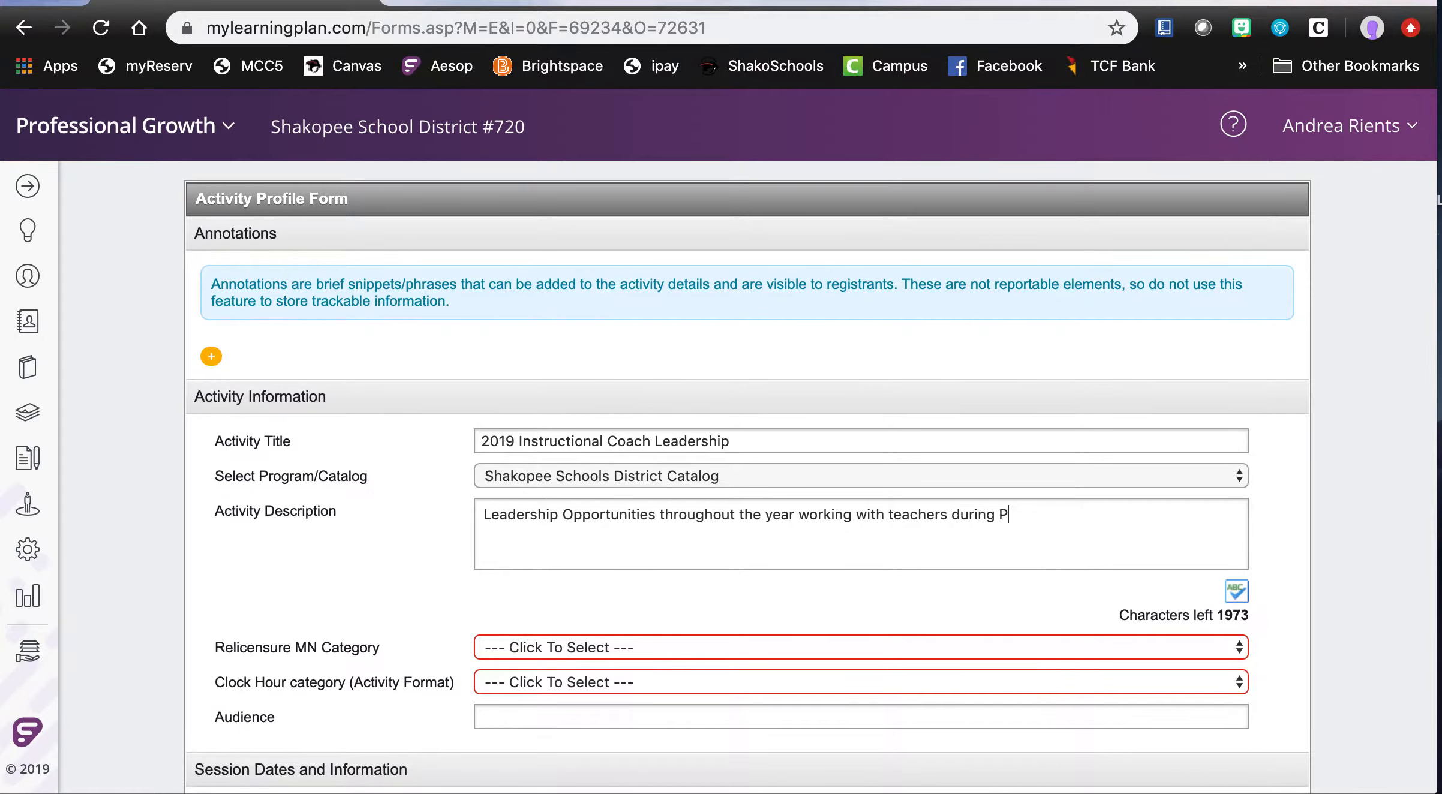
type("rofessional Development")
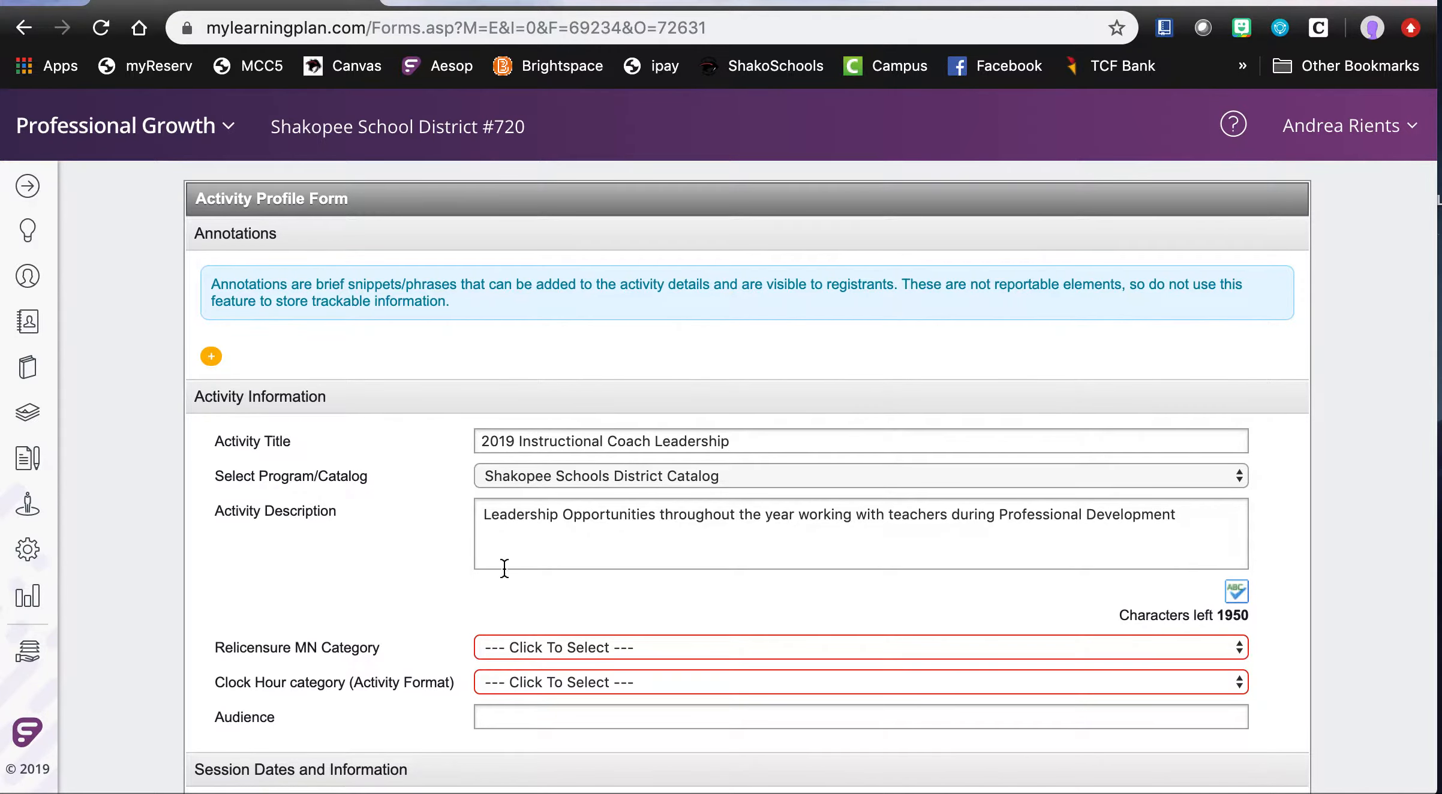
- Set the Relicensure MN Category to No speciality requirement (Hours Only) and the Clock Hour category to Leadership Experiences
scroll(520, 614, "down", 1)
scroll(519, 611, "down", 5)
scroll(597, 597, "down", 2)
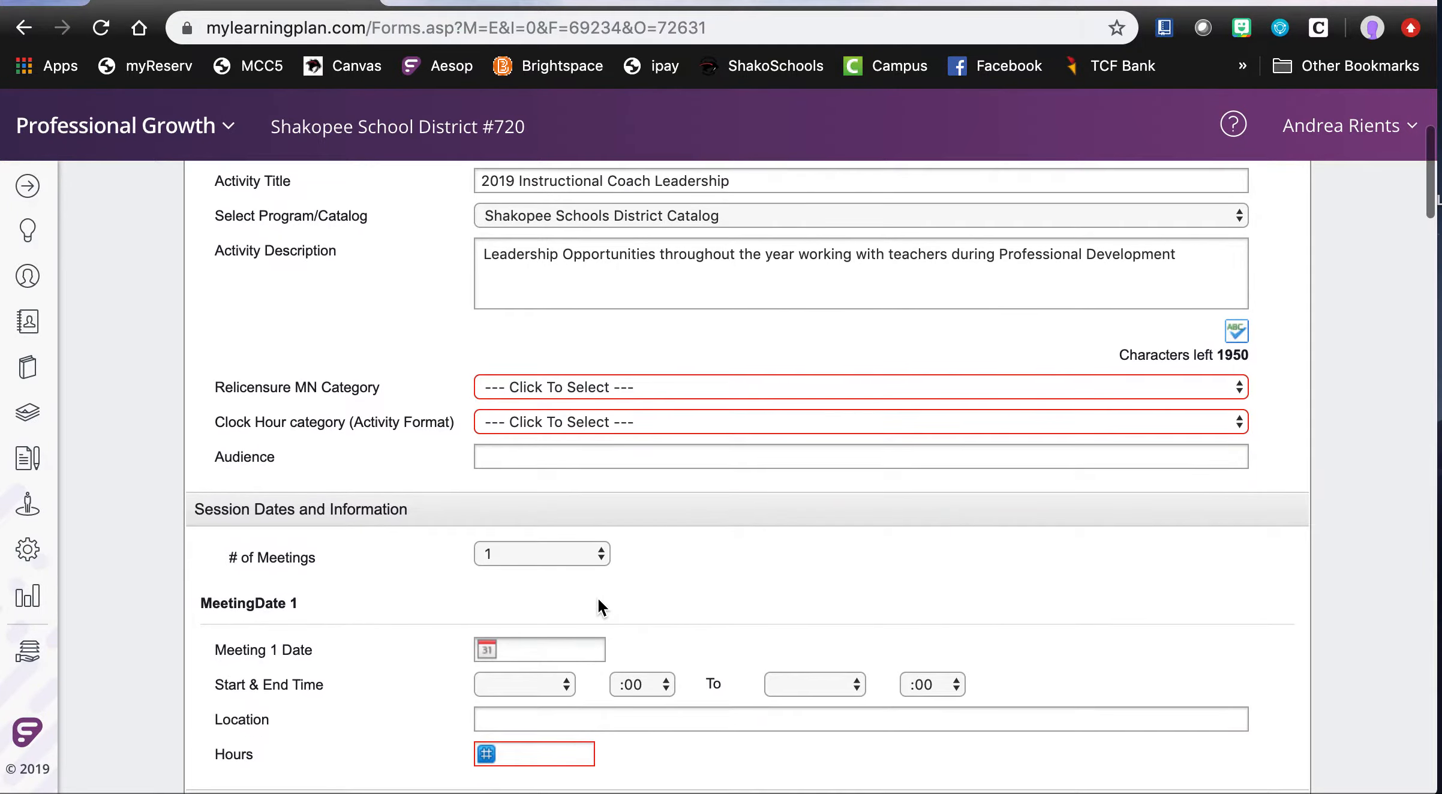
left_click(688, 386)
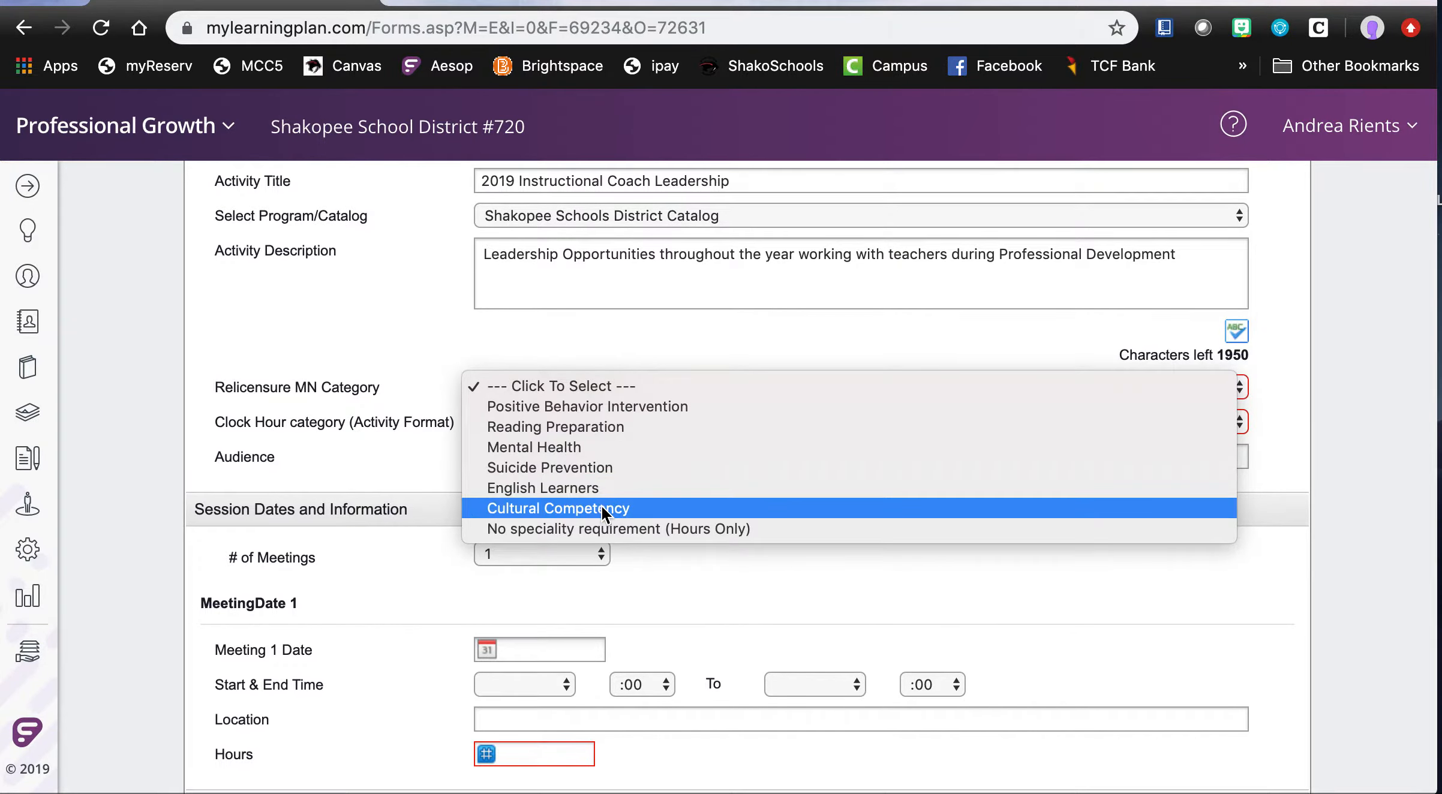
left_click(627, 531)
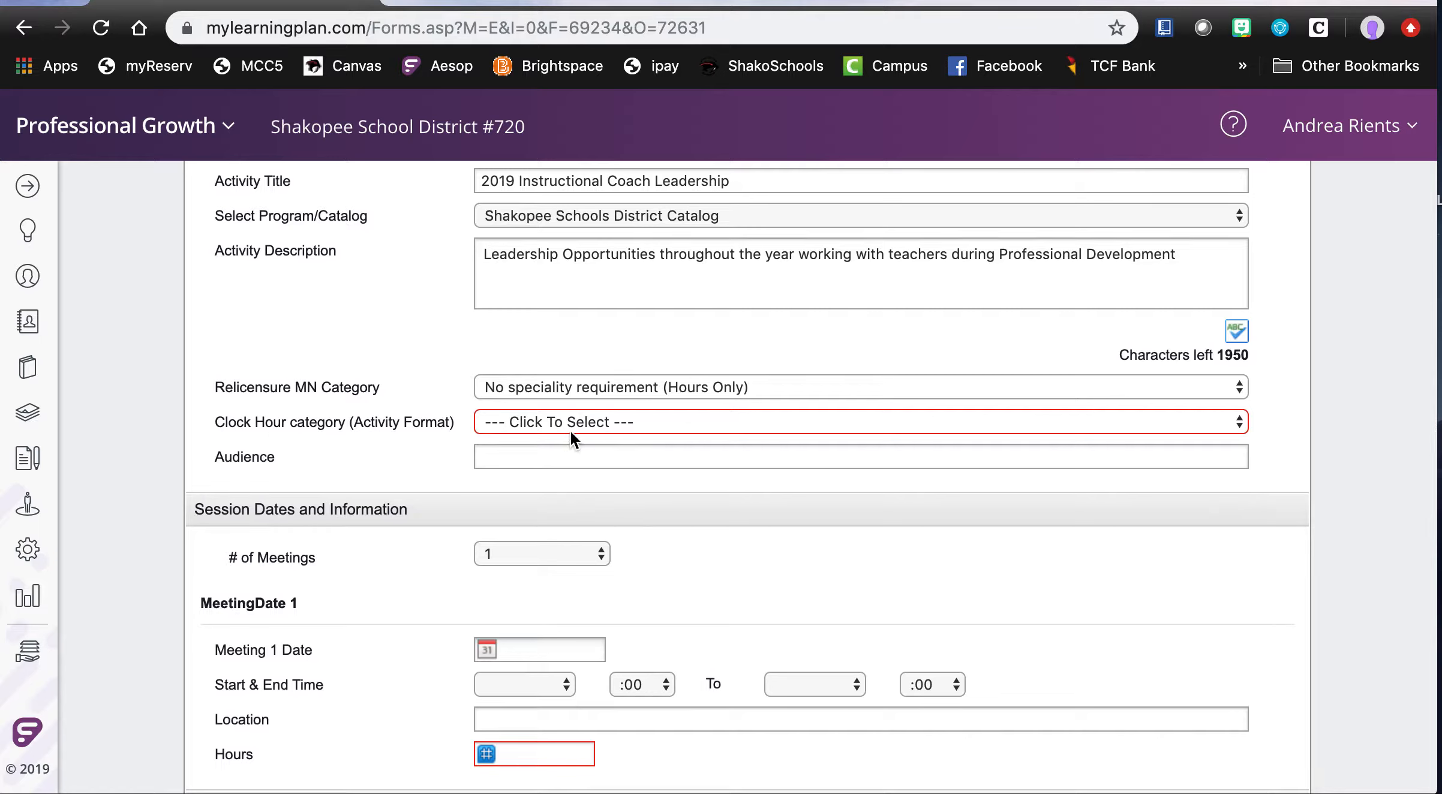
left_click(614, 420)
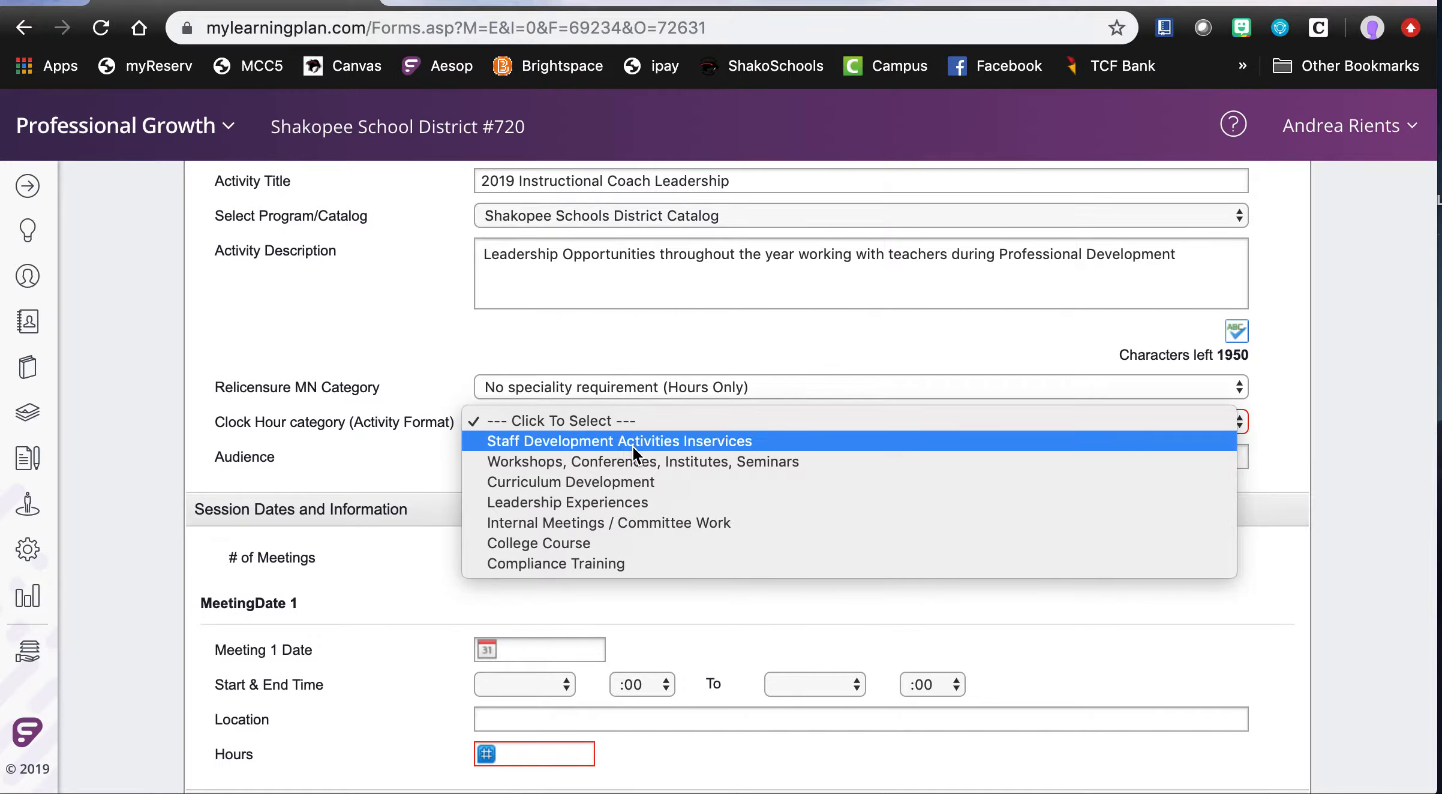
left_click(632, 507)
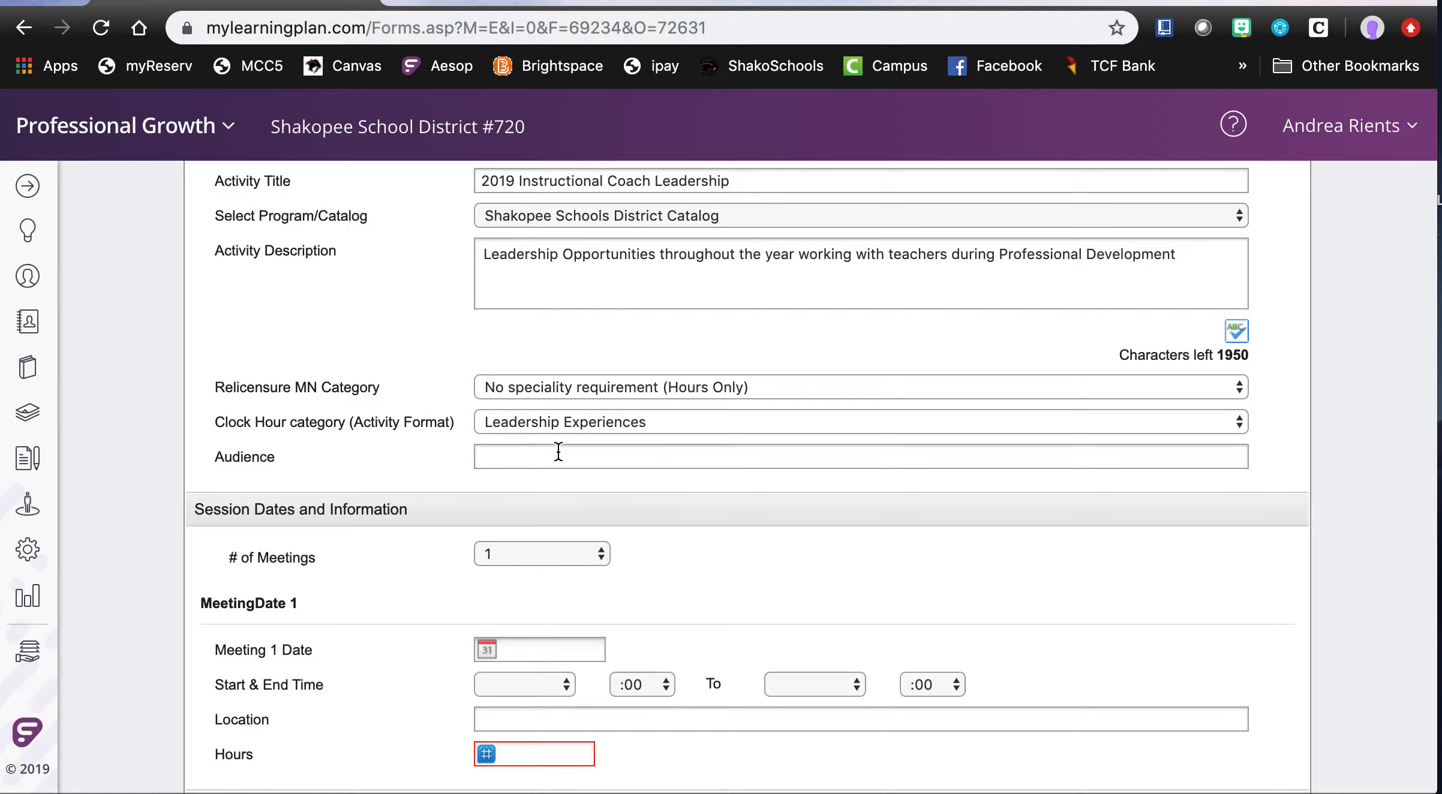
- Choose 1 as the number of meetings and set the Meeting 1 date to 01/08/2020
scroll(557, 462, "down", 2)
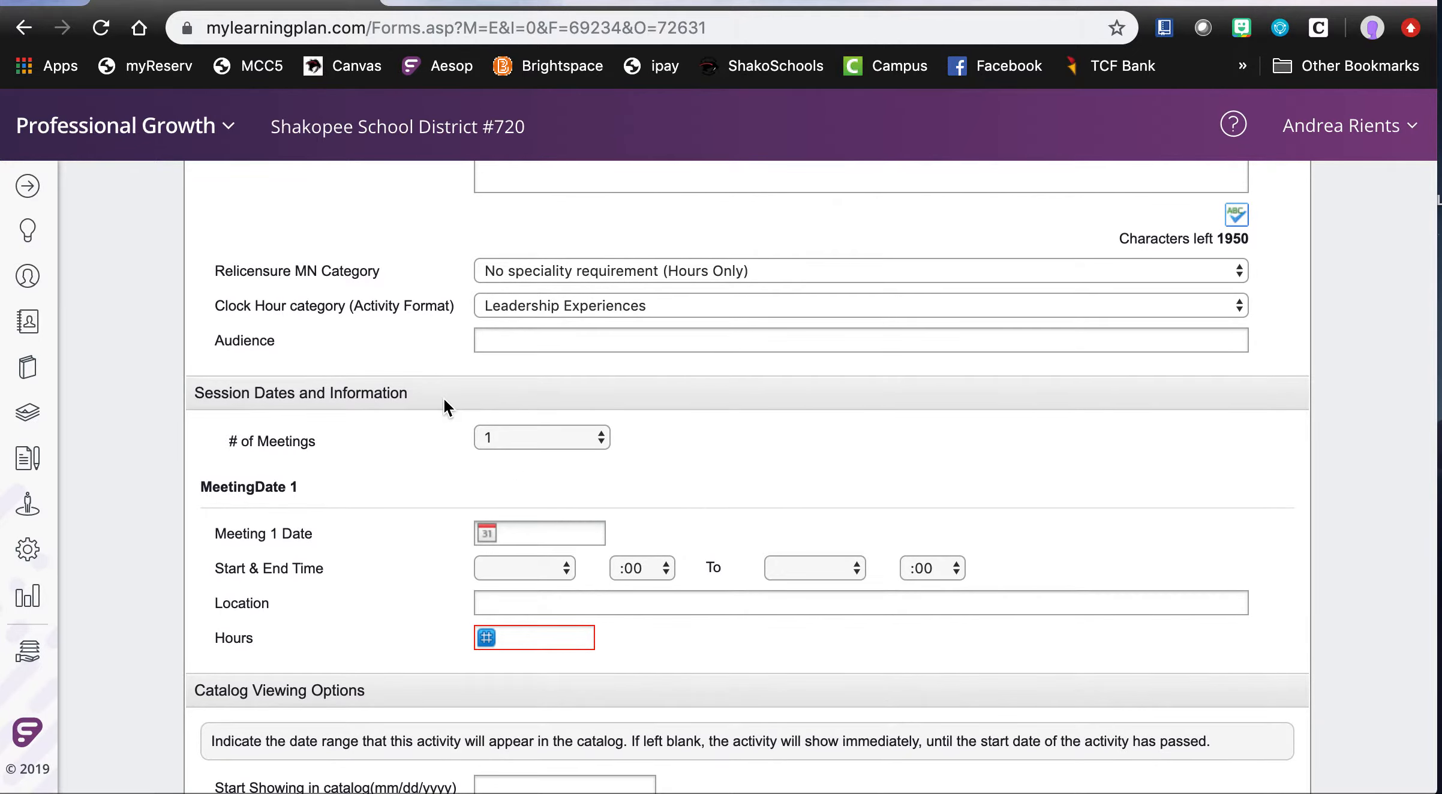
left_click(602, 439)
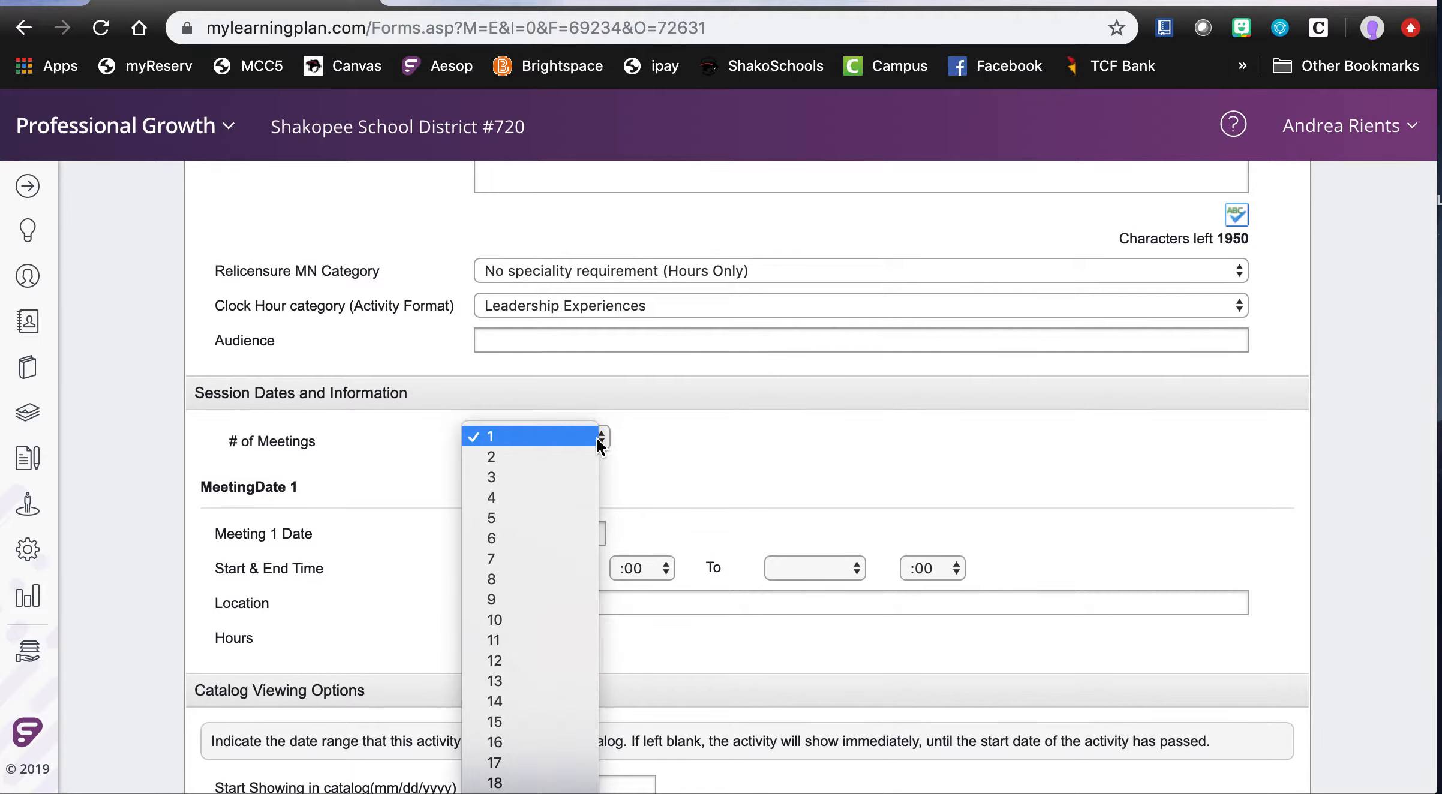
scroll(534, 502, "down", 1)
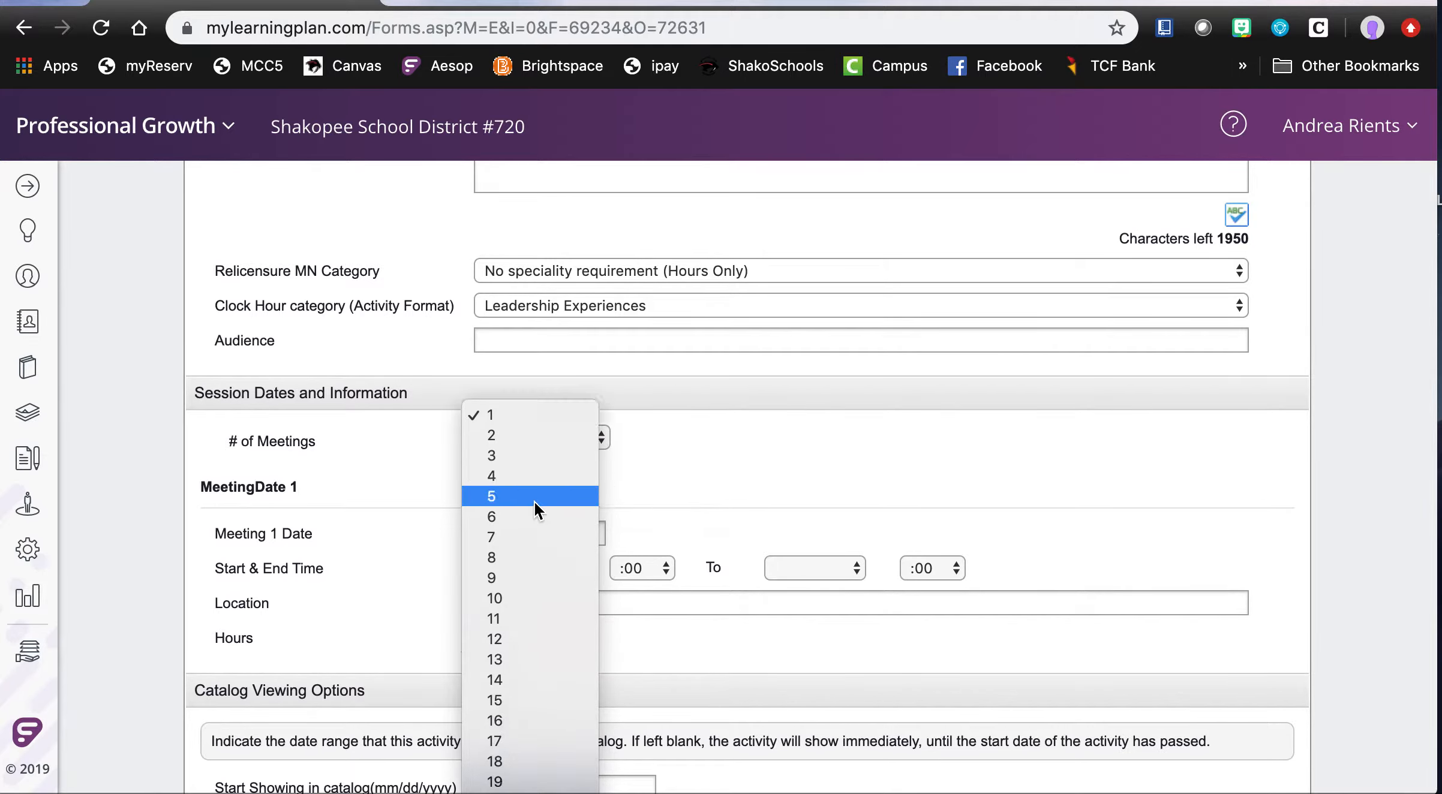
left_click(523, 415)
scroll(672, 460, "down", 2)
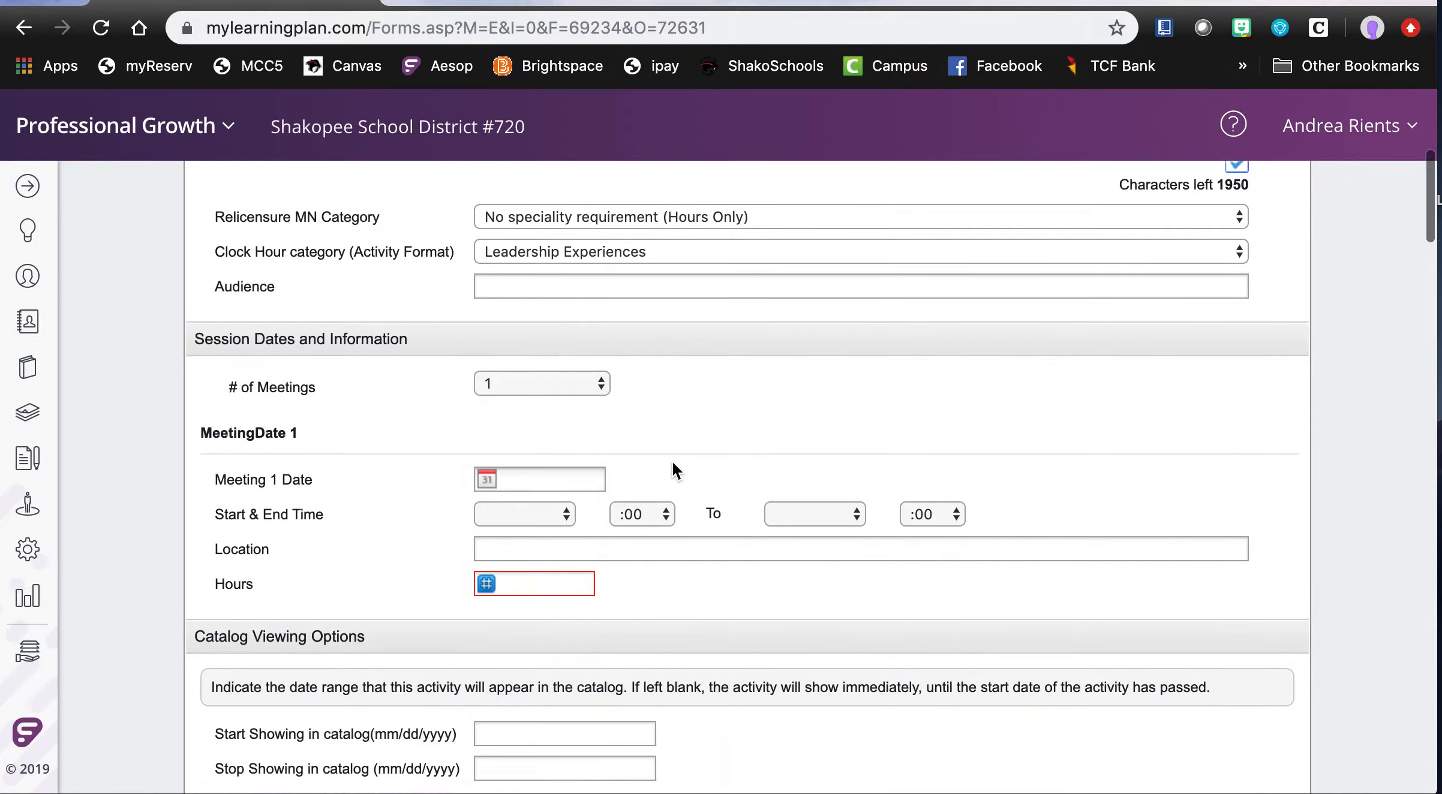
left_click(487, 426)
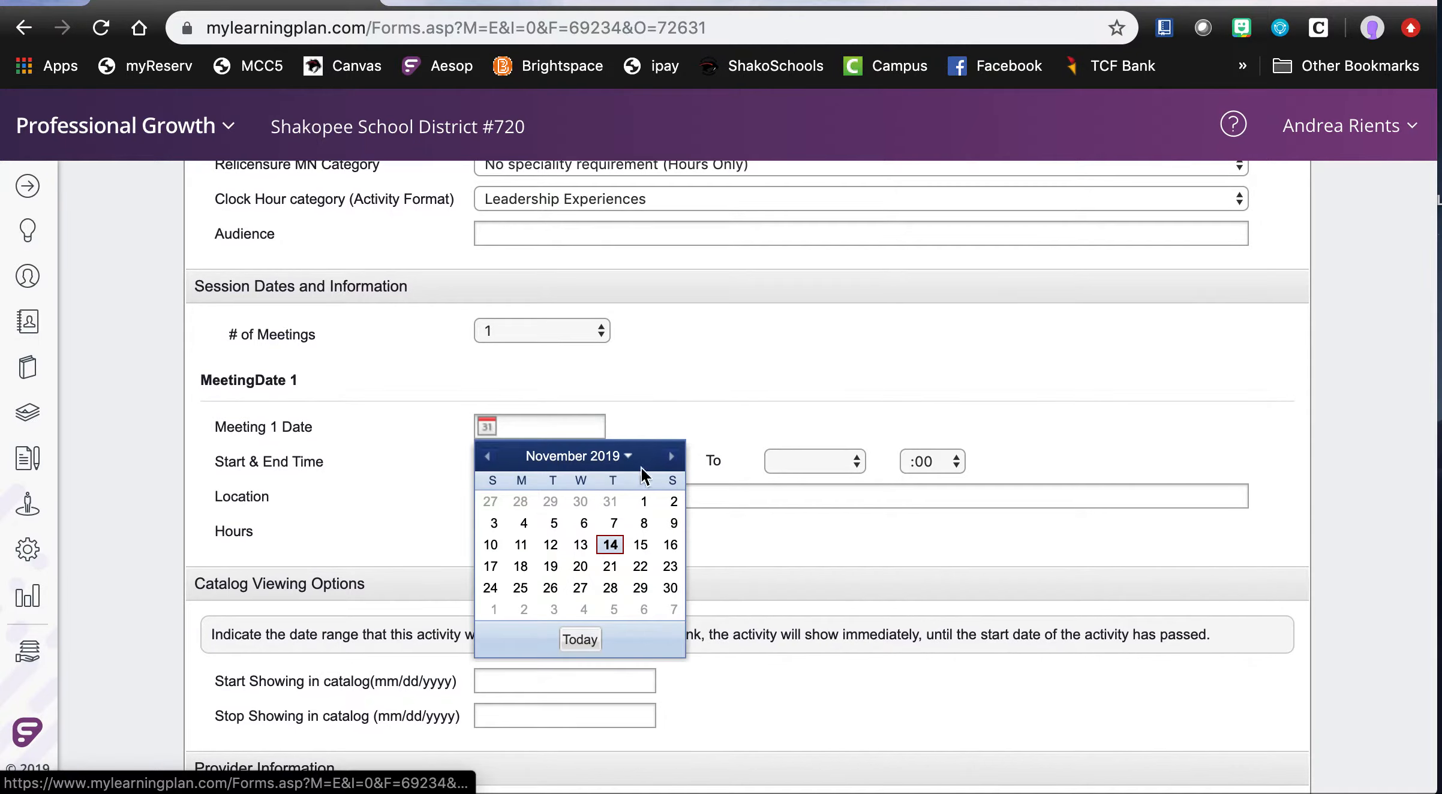
left_click(670, 457)
left_click(672, 458)
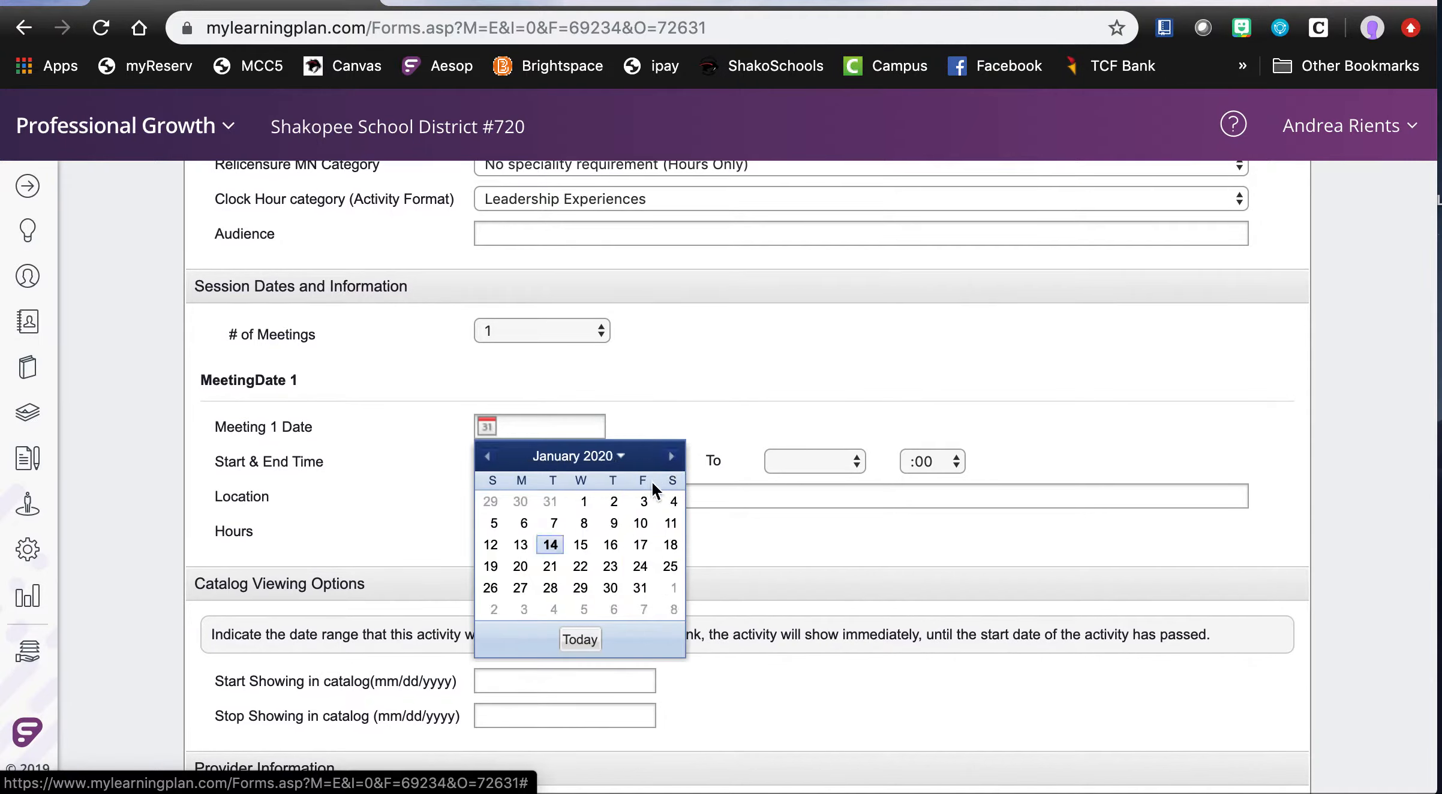
left_click(584, 523)
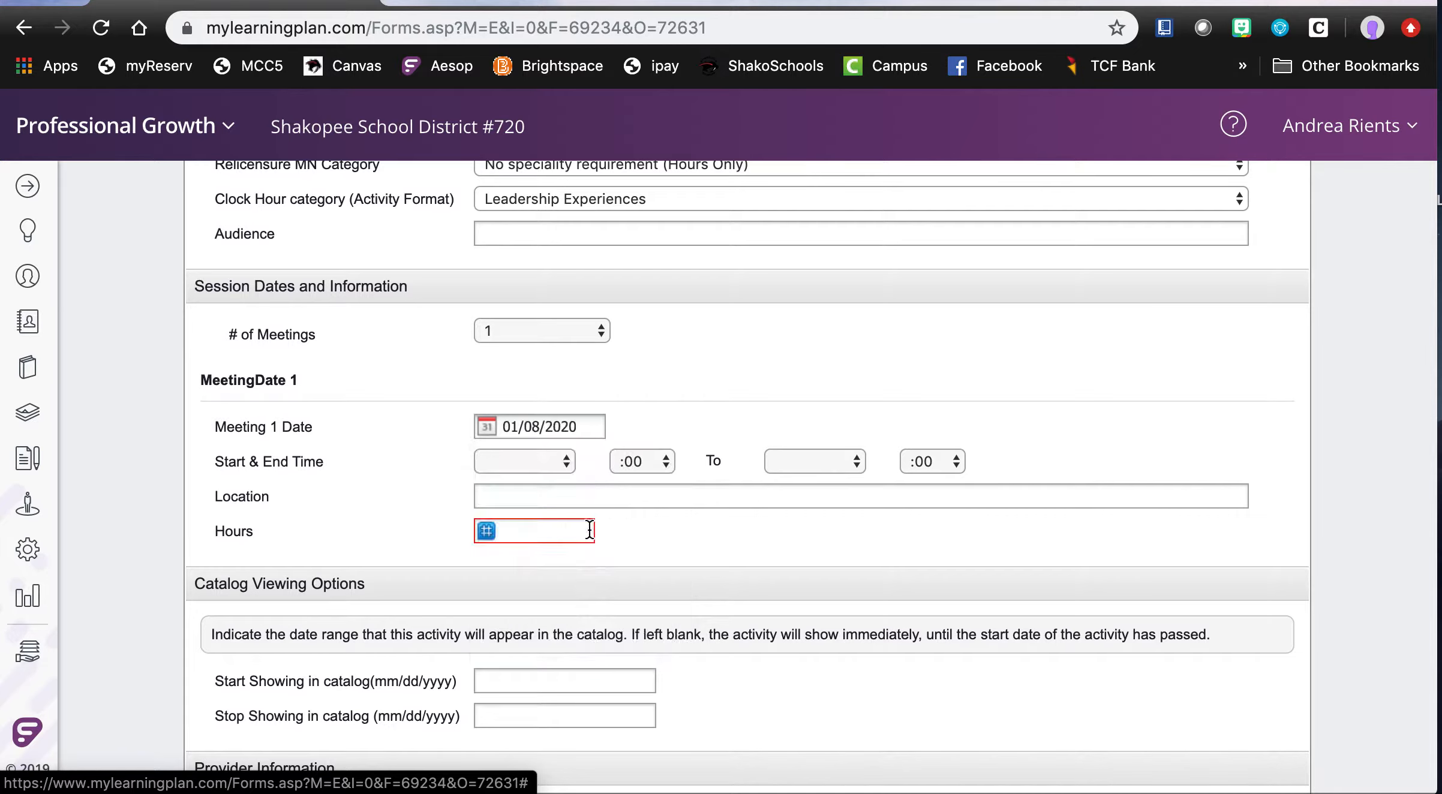
- Set the Meeting 1 start time to 4 PM and the end time to 8 PM
left_click(565, 459)
left_click(521, 645)
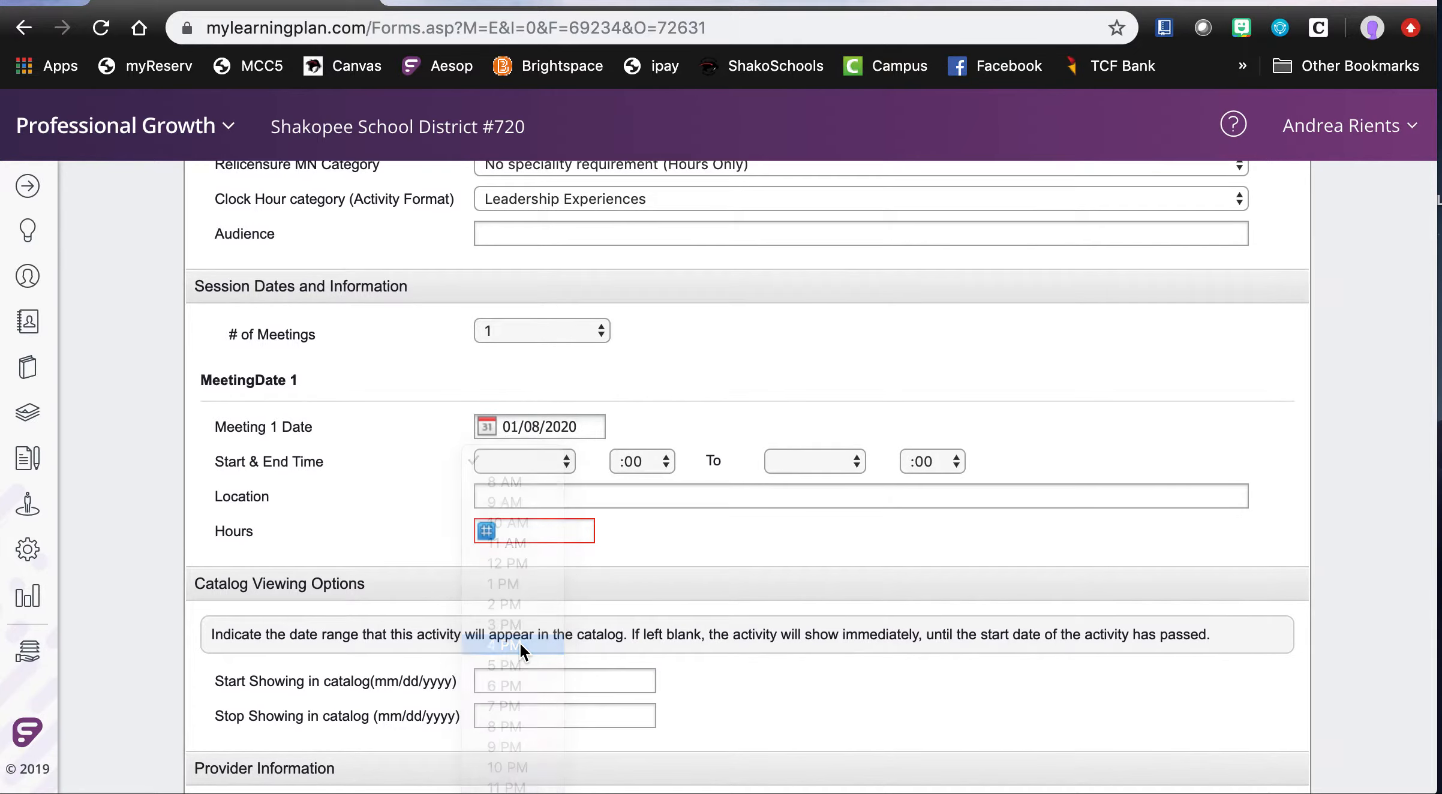
left_click(860, 455)
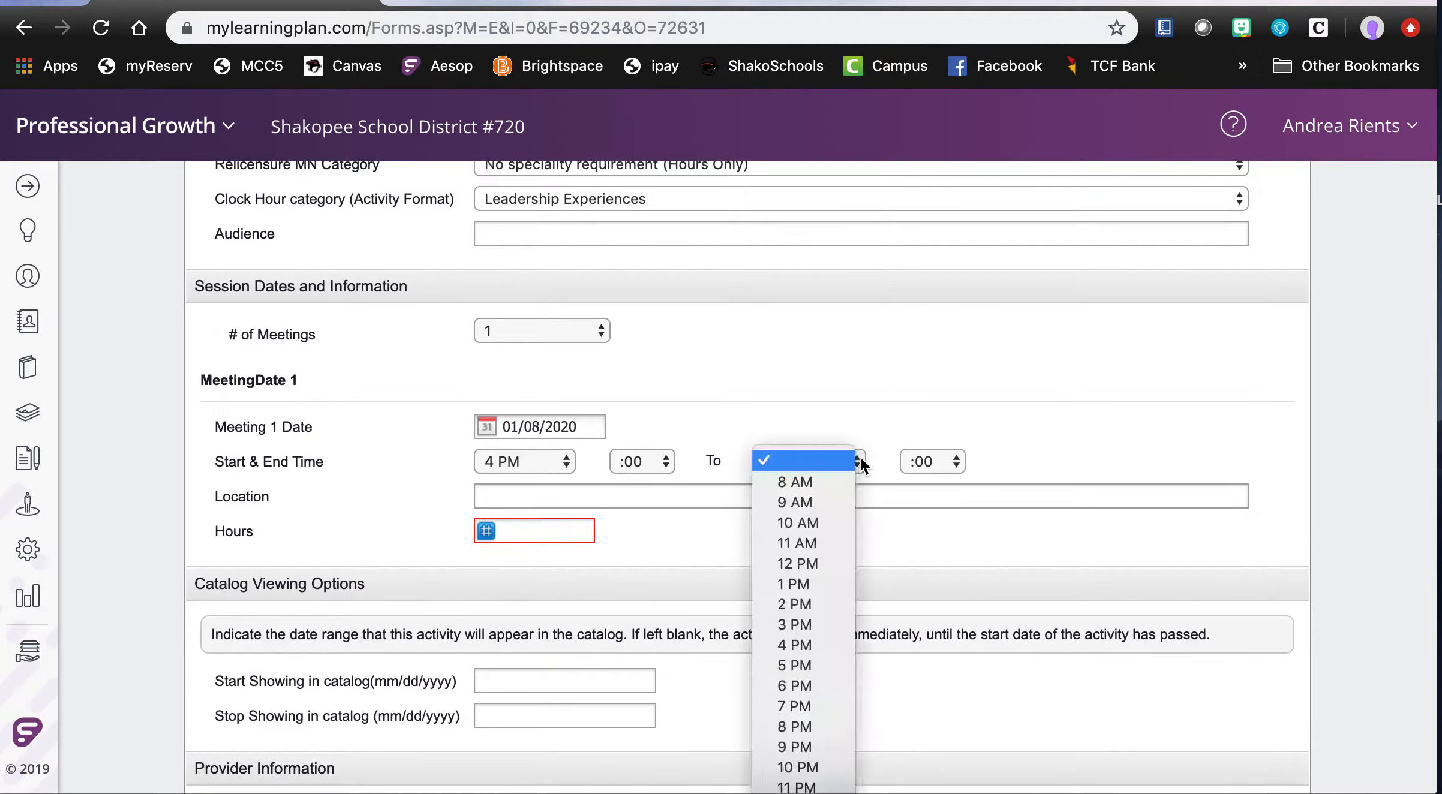
left_click(809, 723)
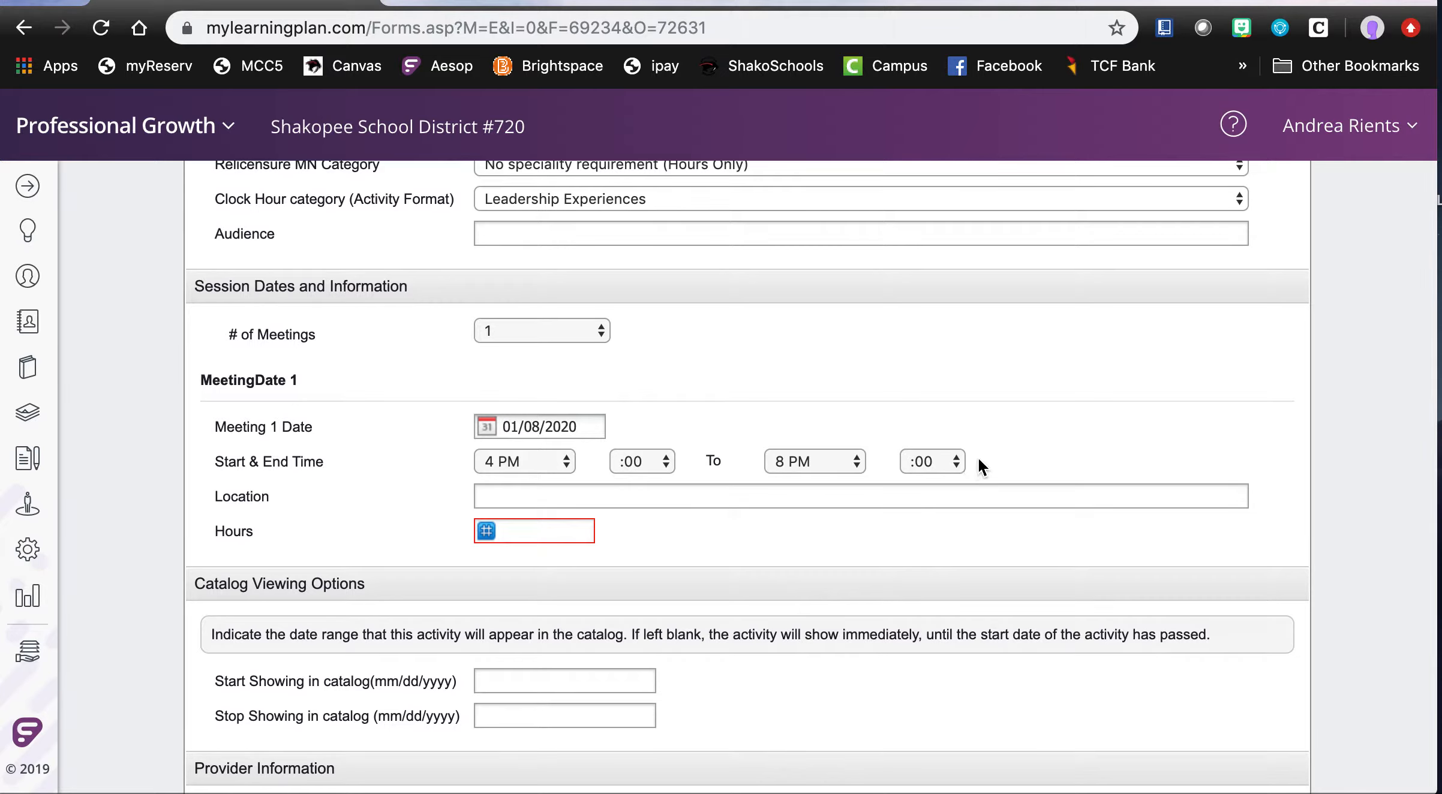
- Enter District Office as the meeting location and 4 as the hours
scroll(978, 464, "down", 3)
left_click(615, 390)
type("District Office")
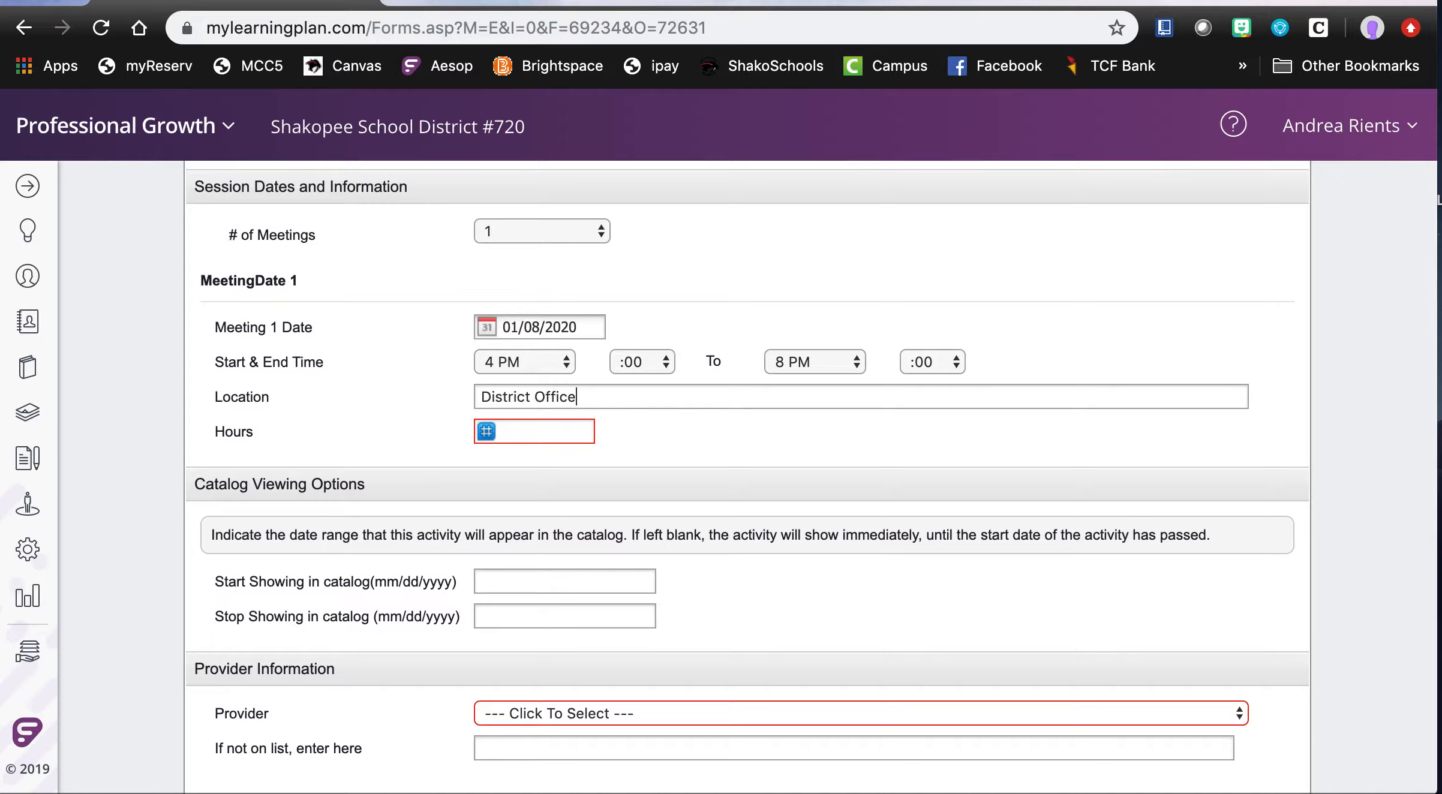
left_click(539, 428)
type("4")
- Set the activity to start showing in the catalog on 11/14/2019 and stop showing on 01/08/2020
scroll(662, 479, "down", 3)
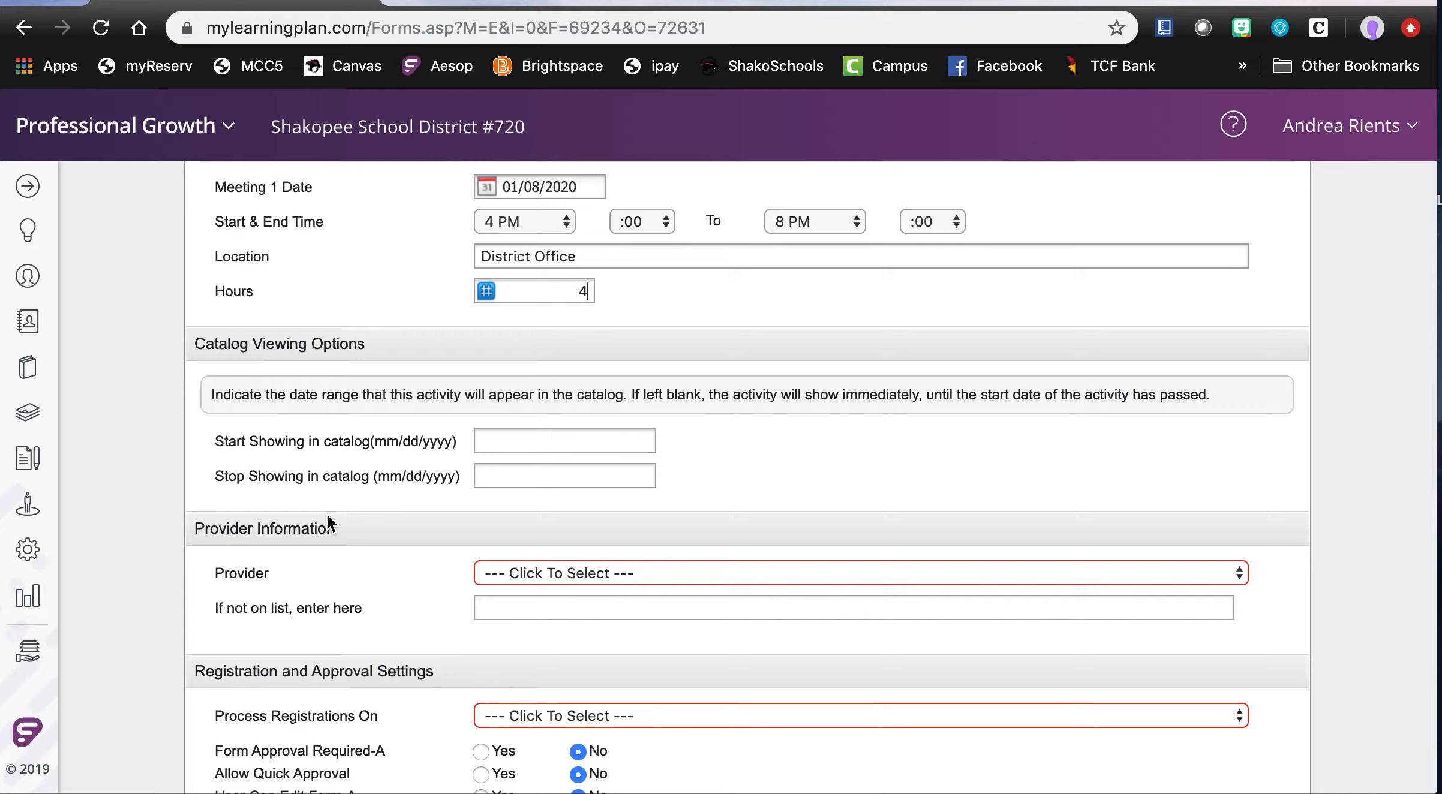
left_click(537, 438)
type("11/14/2019")
left_click(535, 478)
type("01/08/2020")
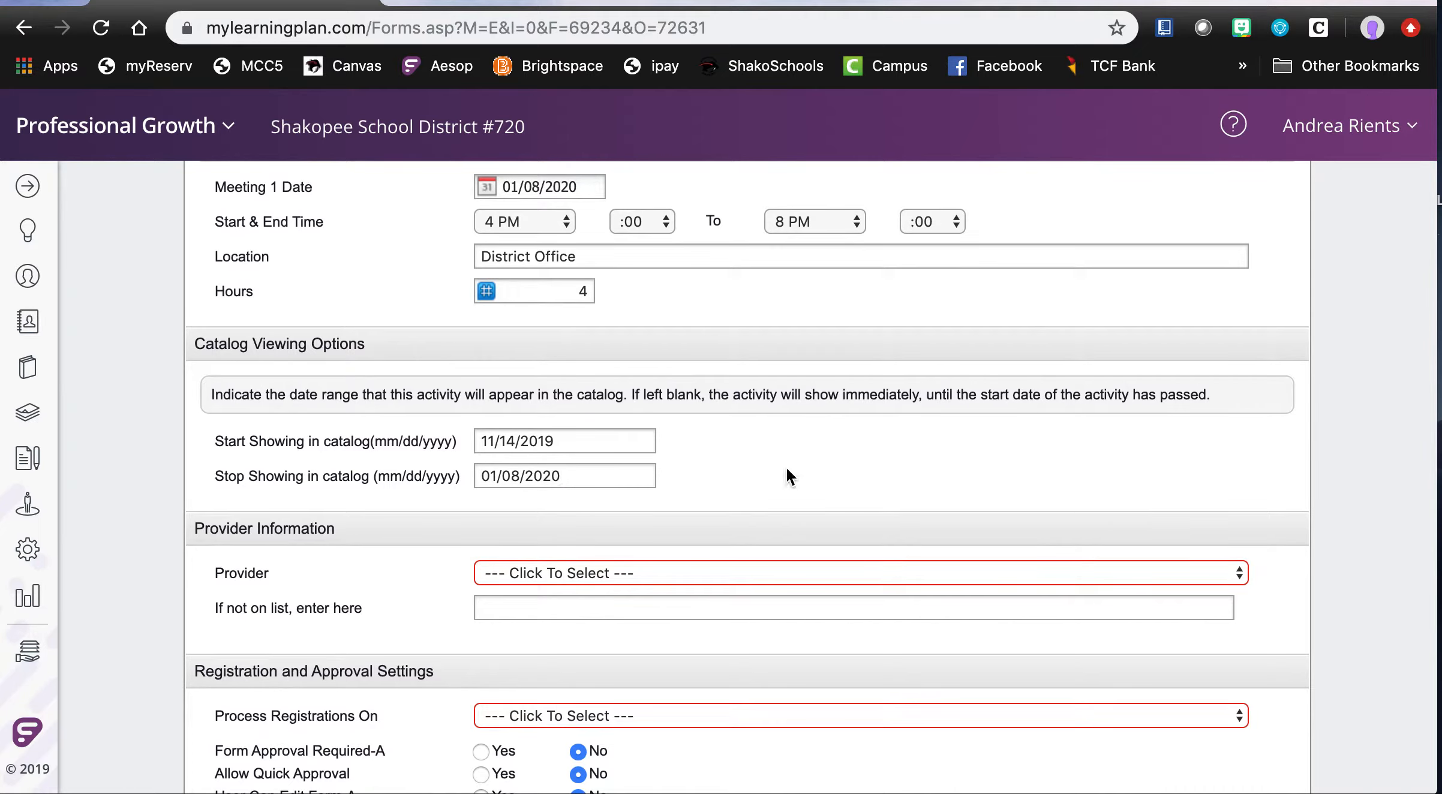
- Select Shakopee School District #720 as the activity's provider
scroll(787, 474, "down", 3)
left_click(738, 452)
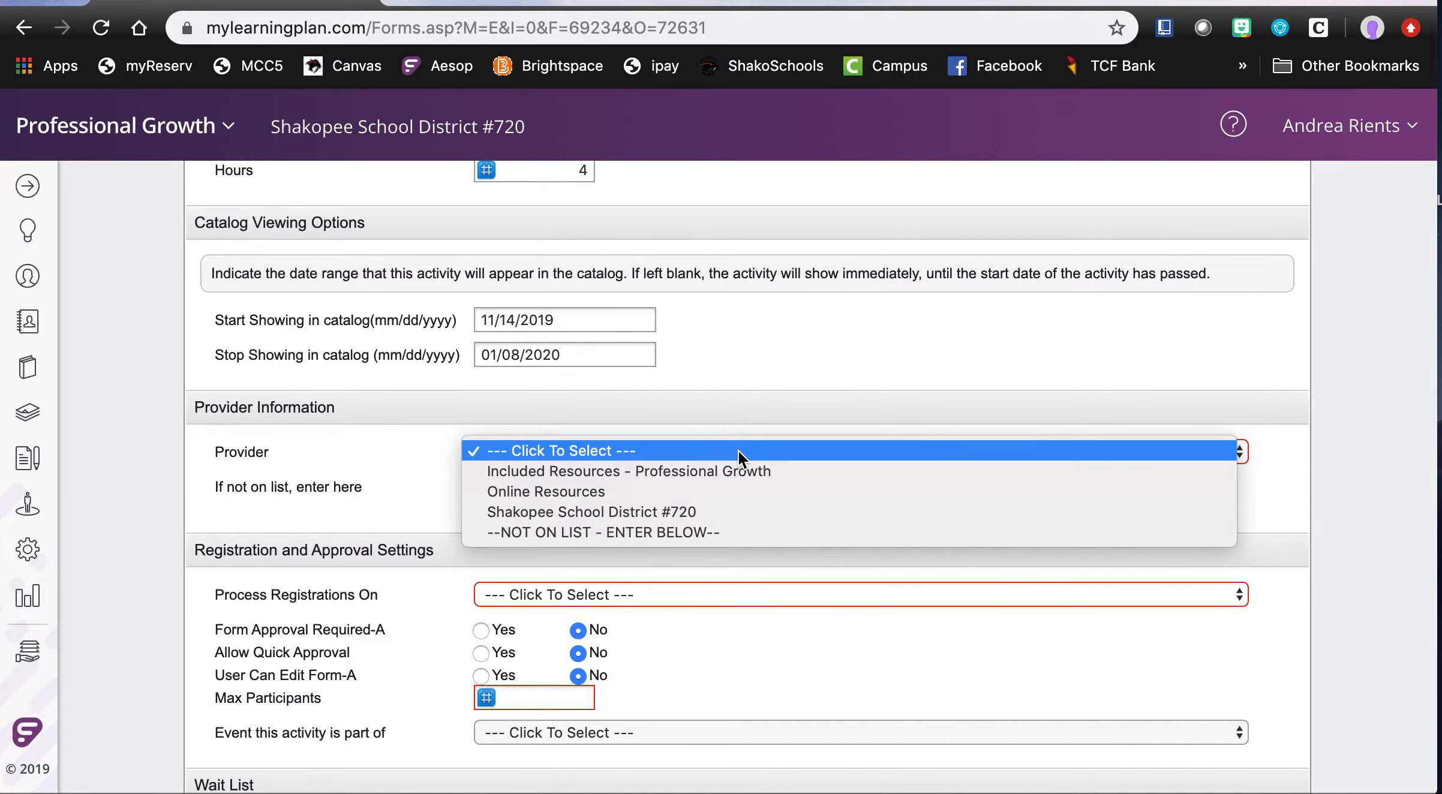
left_click(713, 513)
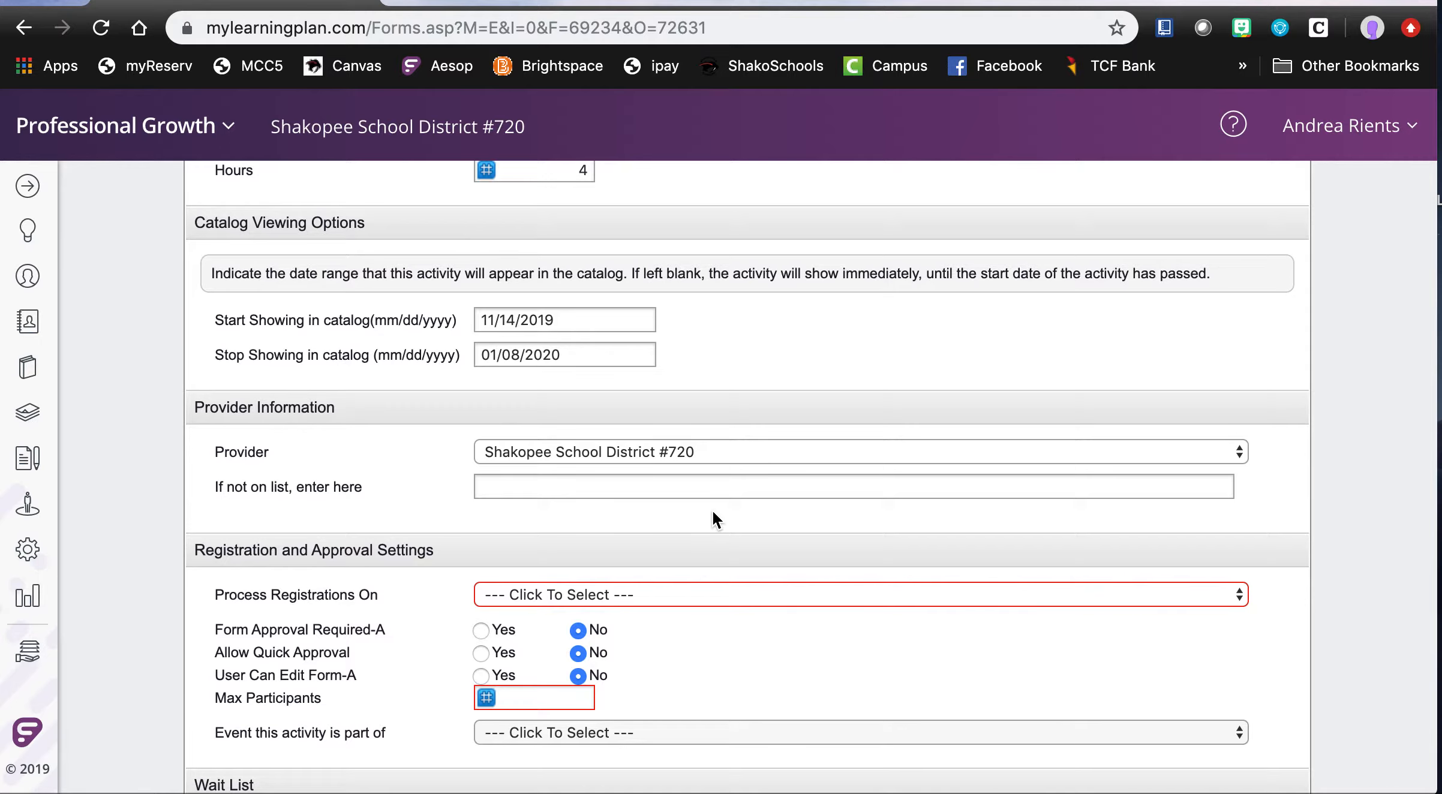
- Set the activity's registrations to be processed on the Enrollment Form - Online Content
scroll(714, 515, "down", 5)
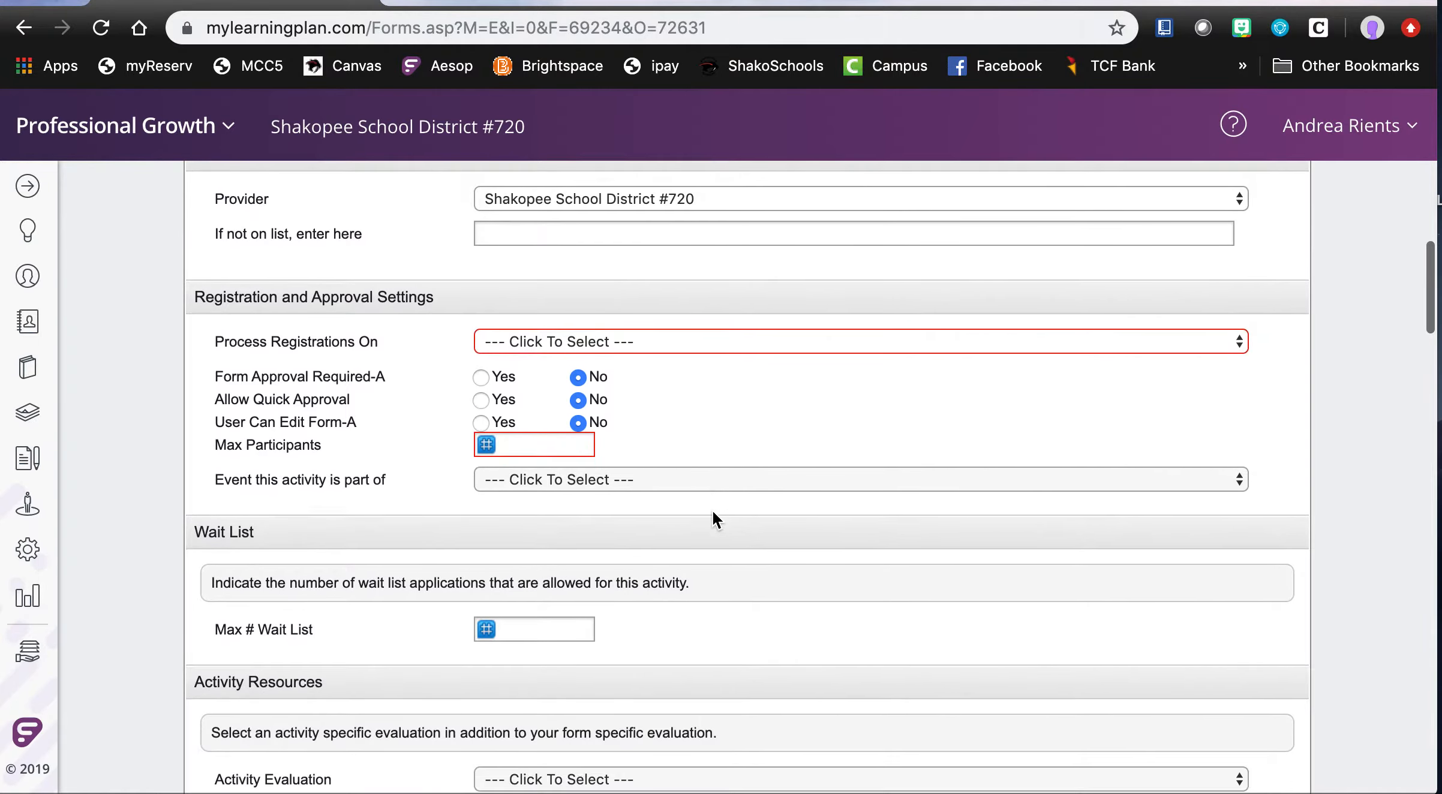
left_click(780, 340)
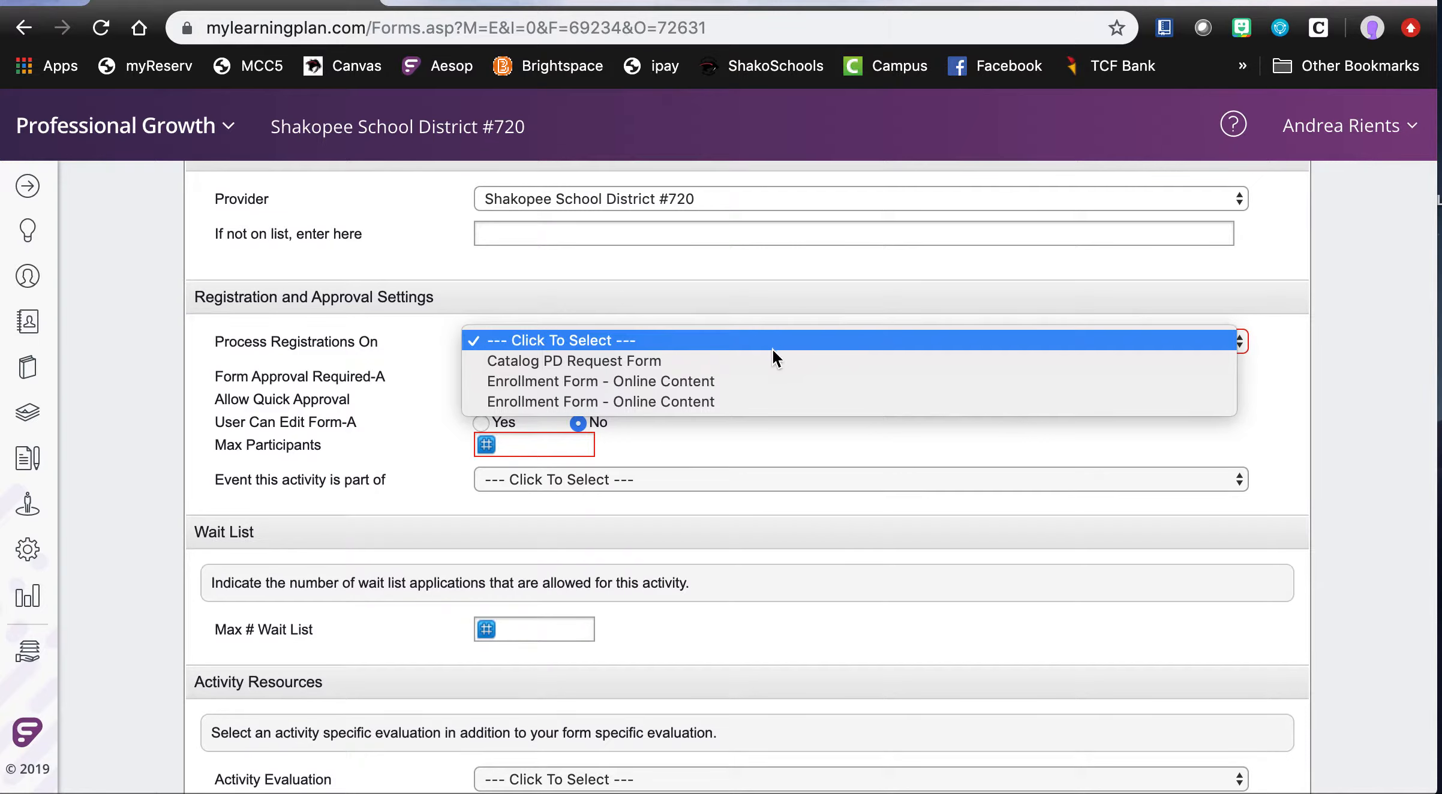
left_click(733, 382)
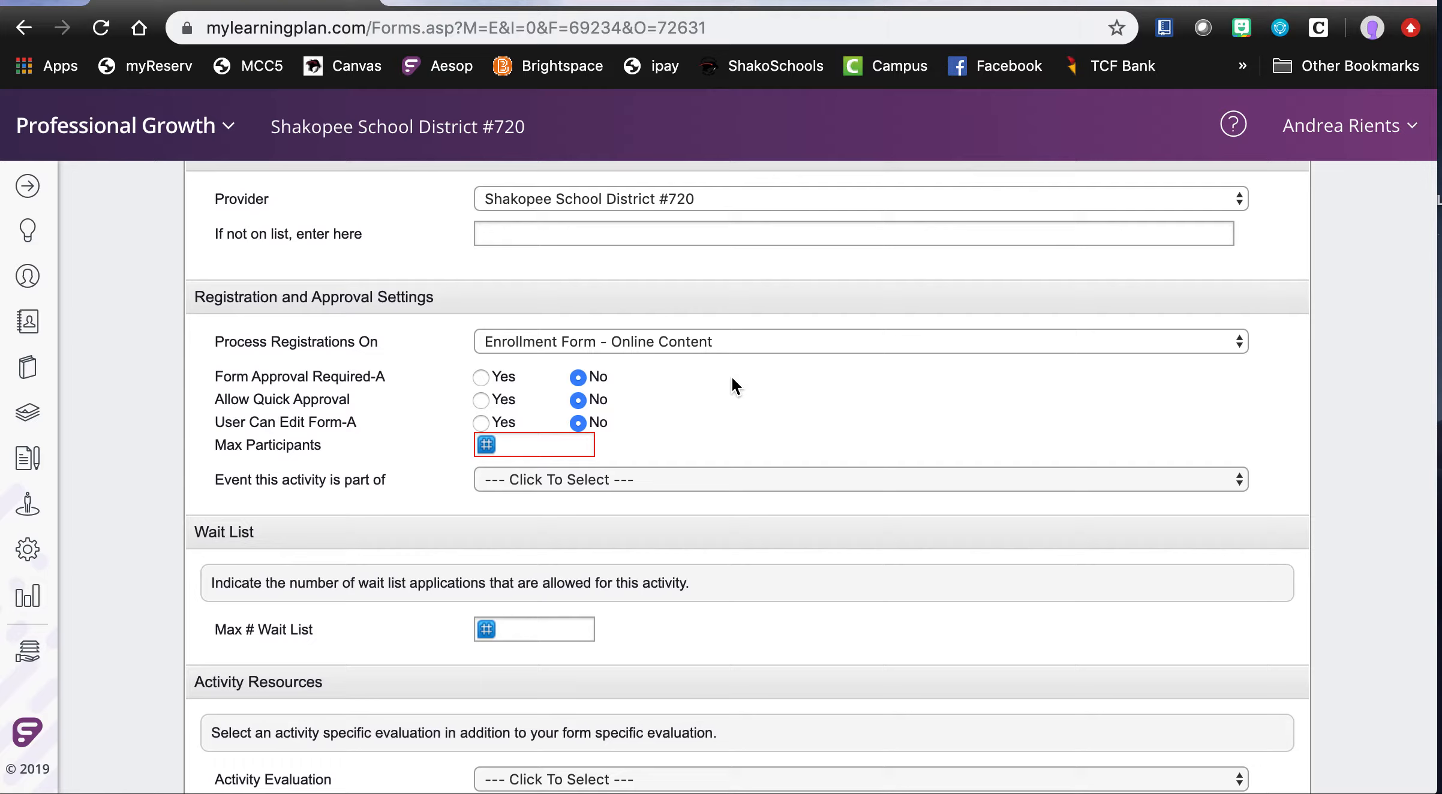
left_click(766, 342)
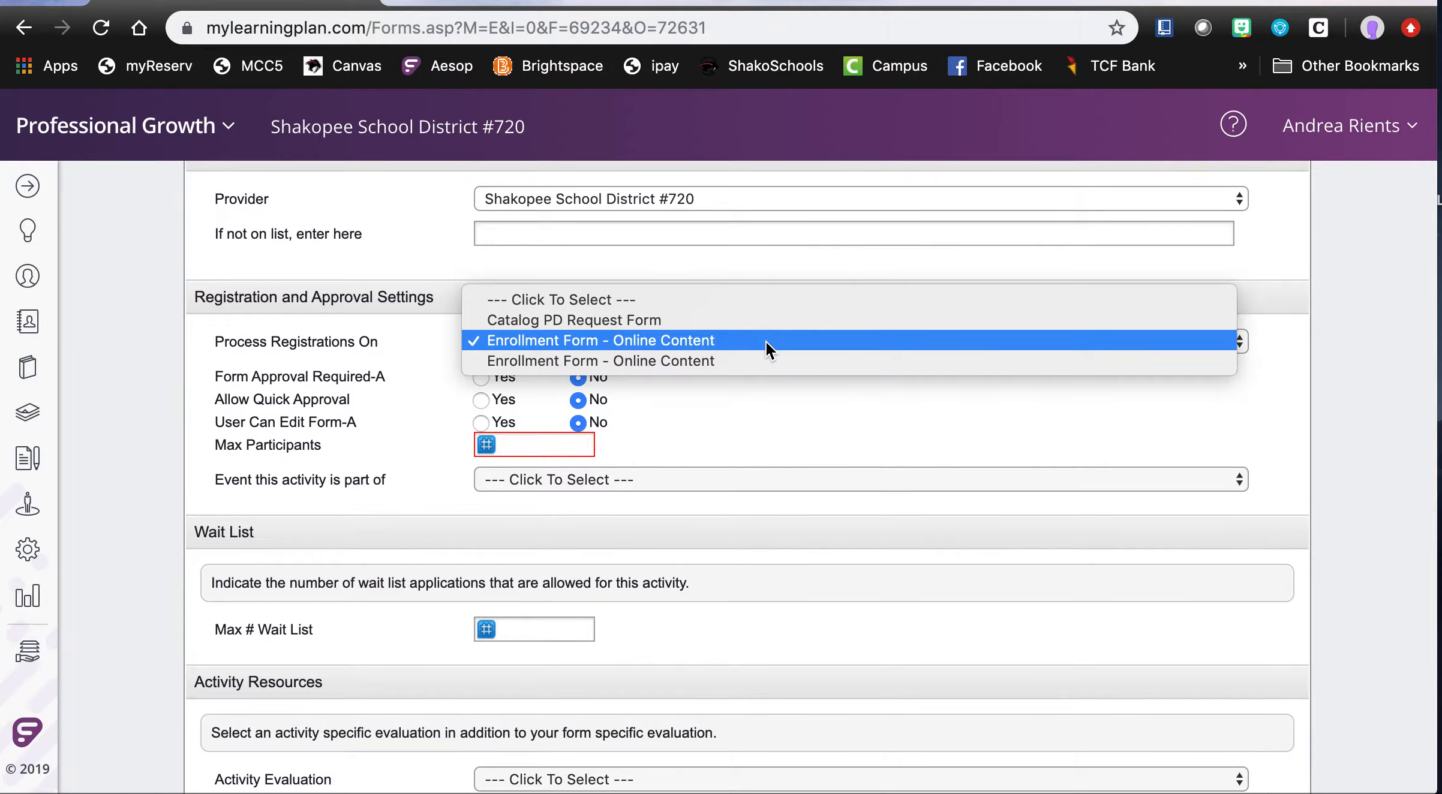
left_click(766, 342)
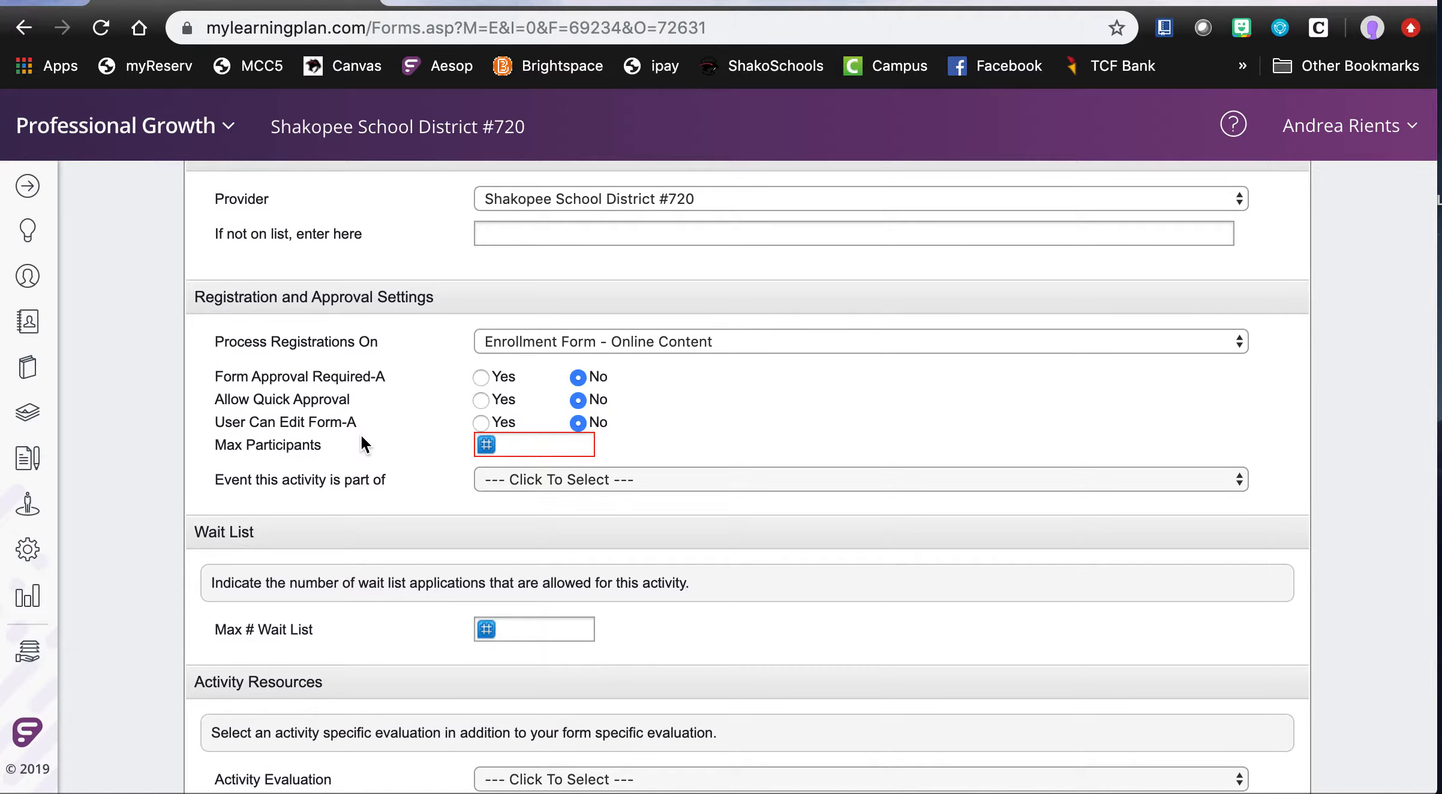
- Limit the activity to a maximum of 10 participants and check the available events without choosing one
left_click(523, 447)
type("10")
left_click(741, 482)
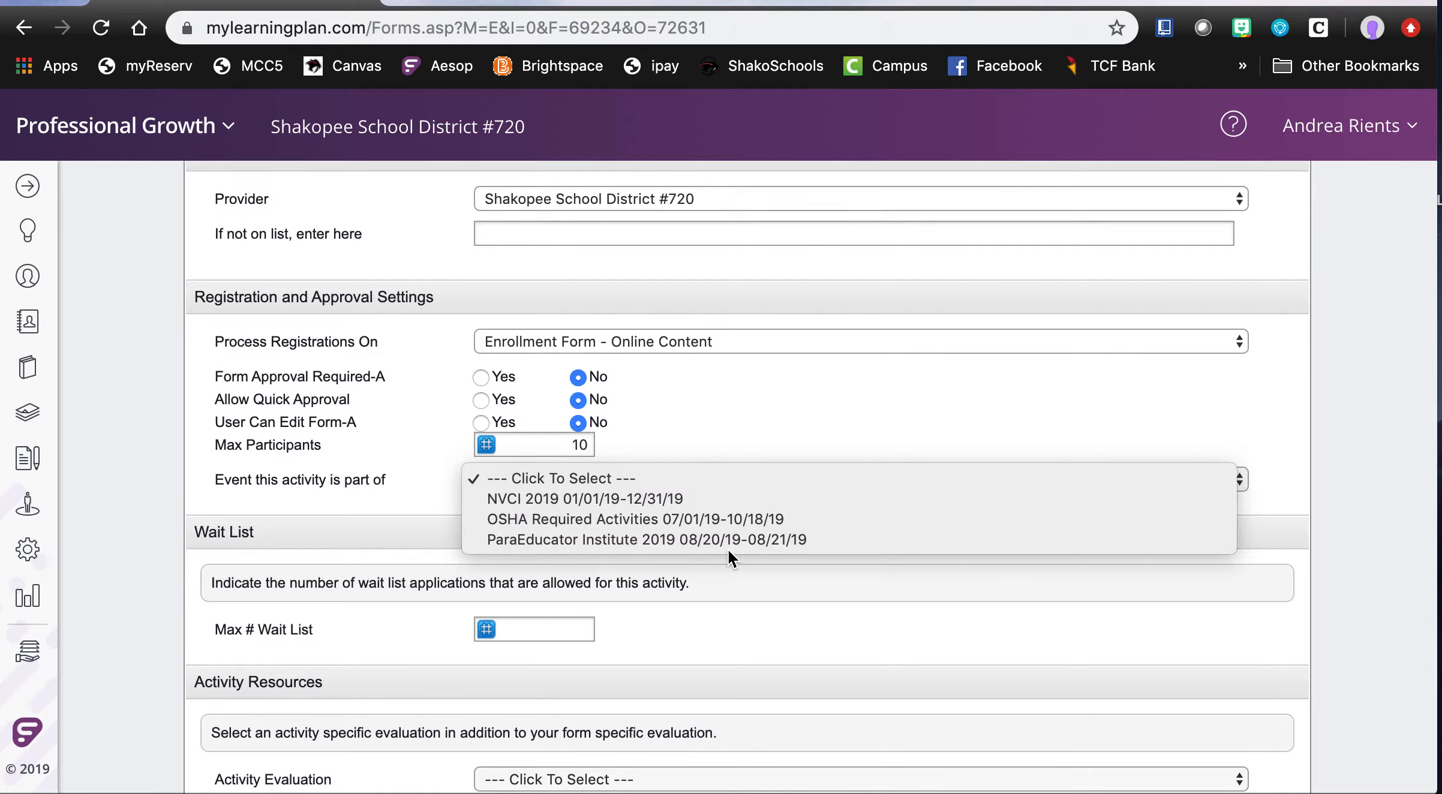
left_click(756, 446)
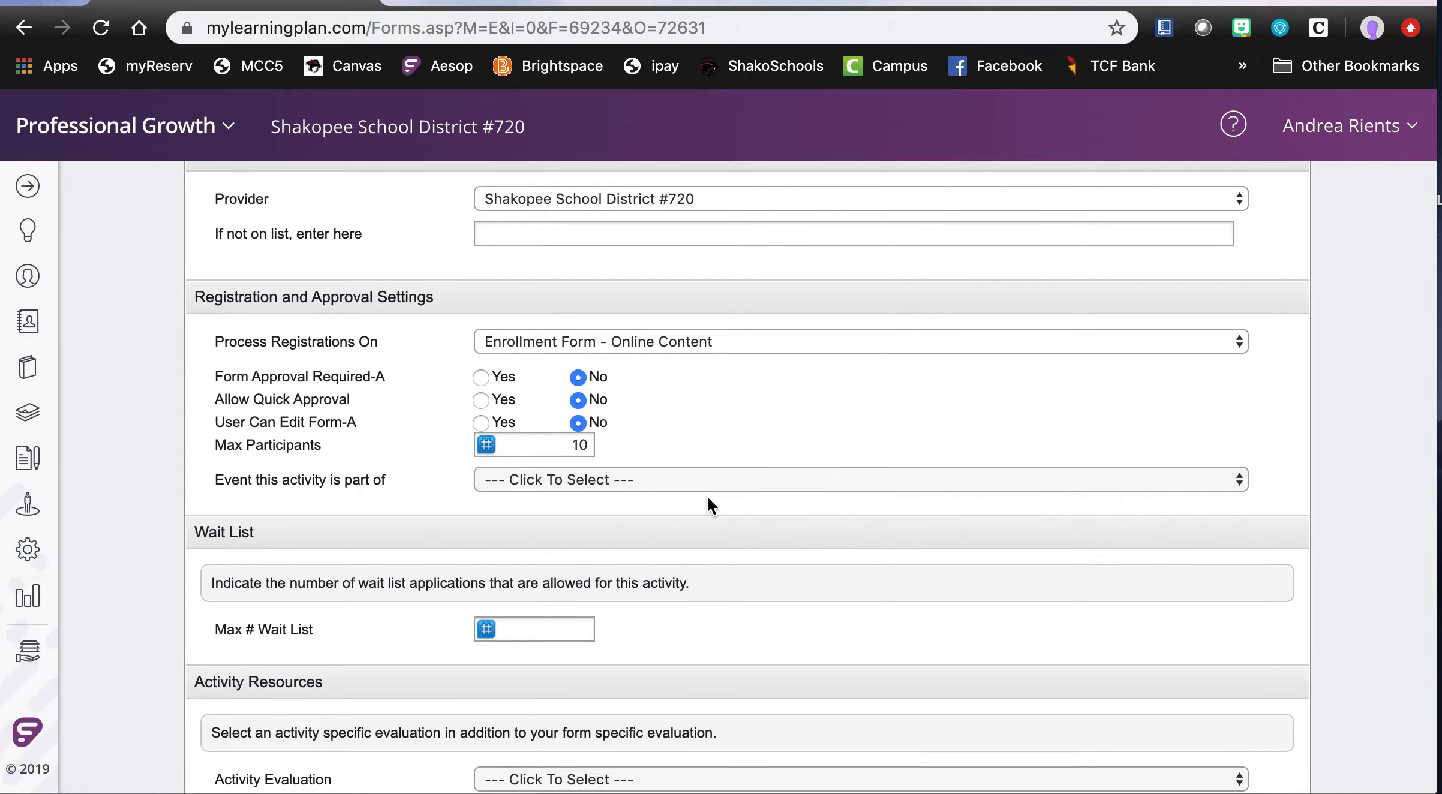
- Assign the signed-in account holder as the activity's instructor, leaving the wait list and activity evaluation unset
scroll(705, 577, "down", 5)
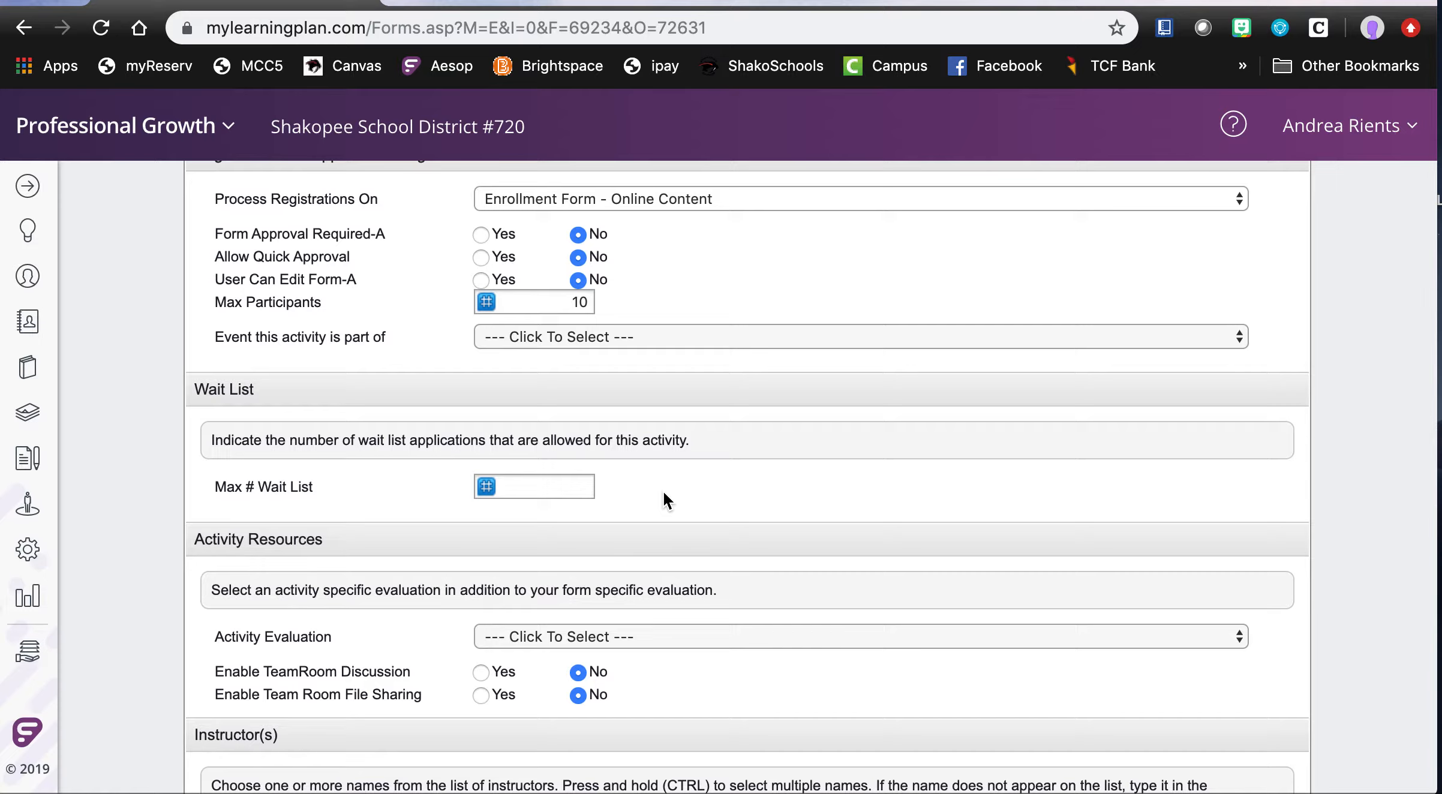
scroll(662, 490, "down", 5)
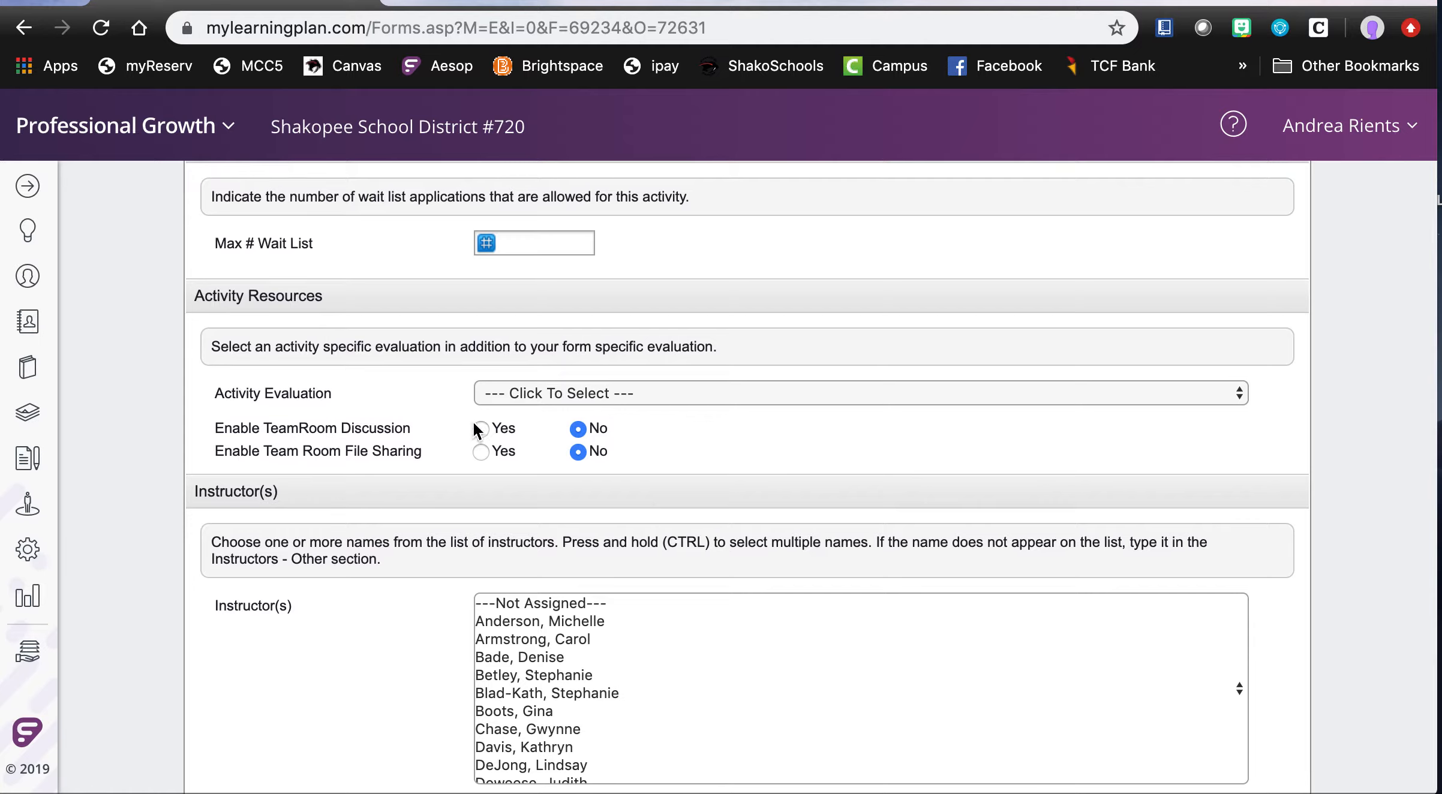
left_click(1237, 396)
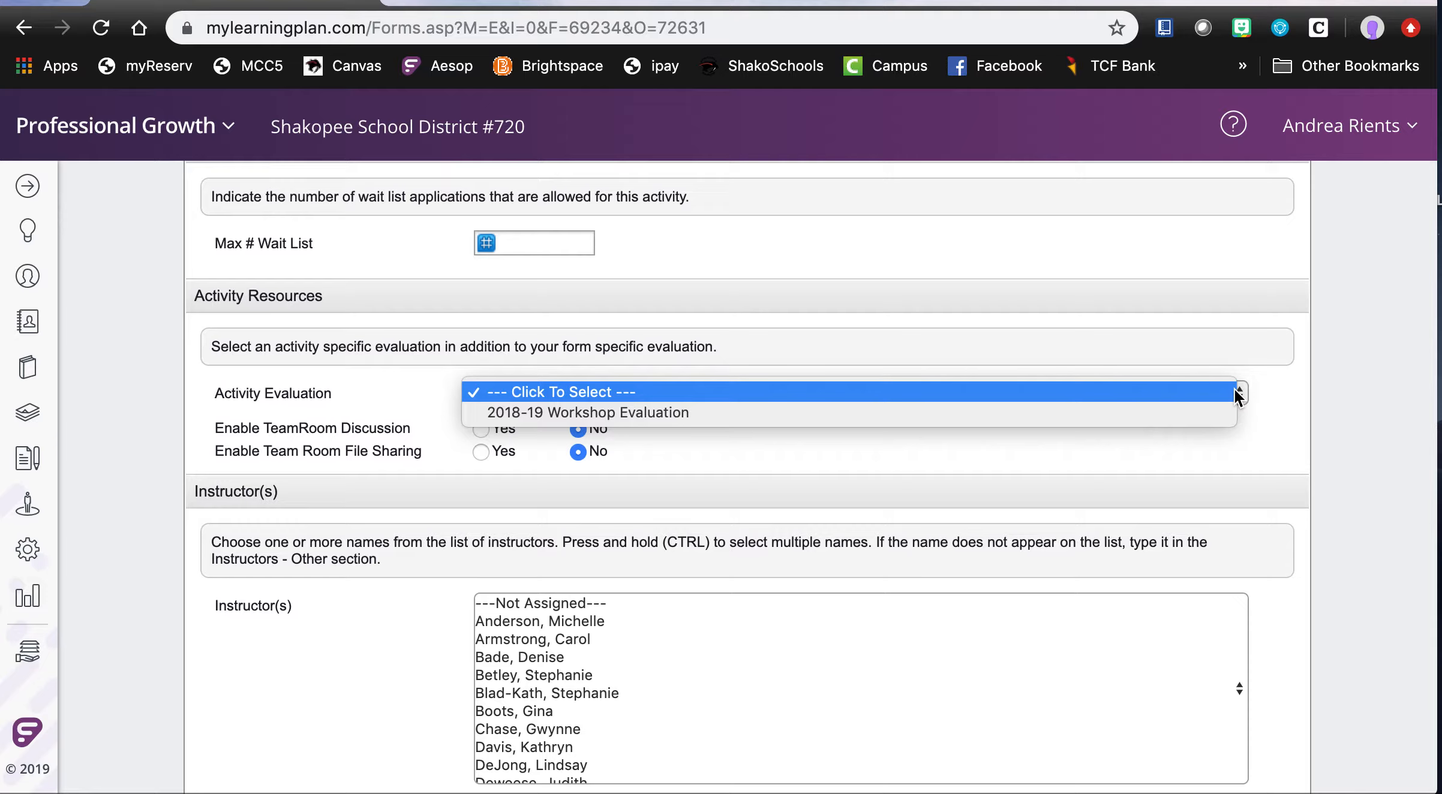
left_click(1235, 392)
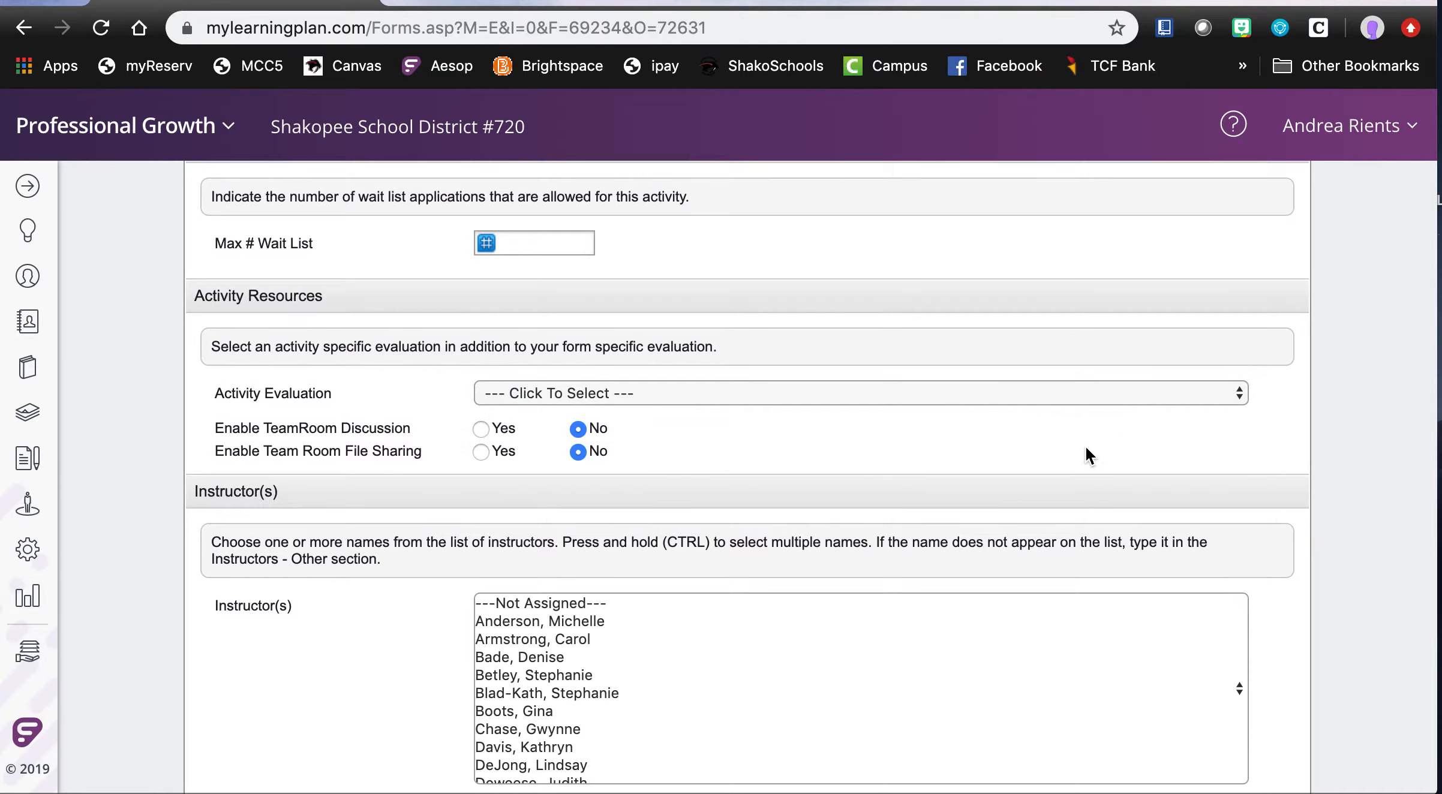
scroll(1052, 518, "down", 5)
scroll(1051, 516, "down", 1)
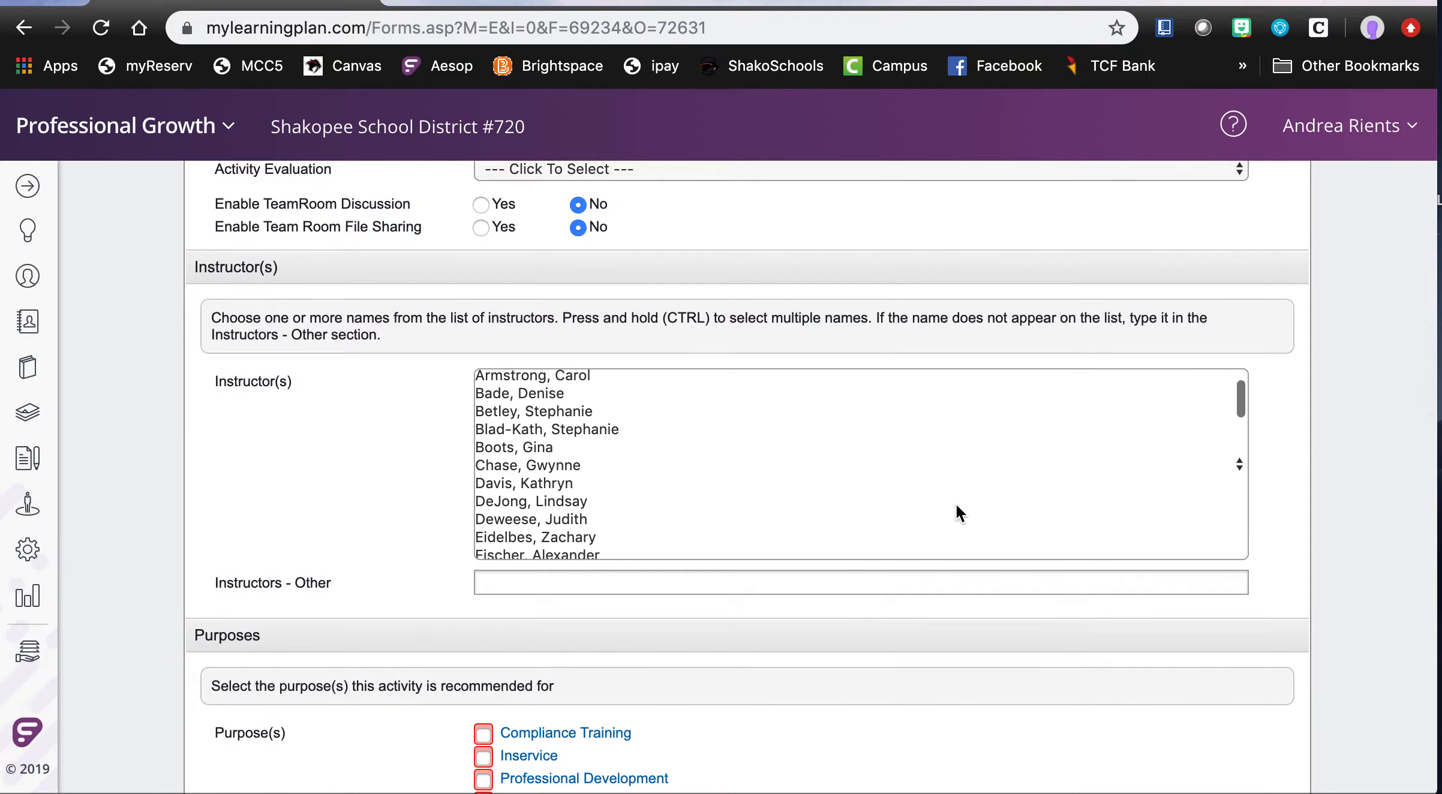
scroll(593, 511, "down", 12)
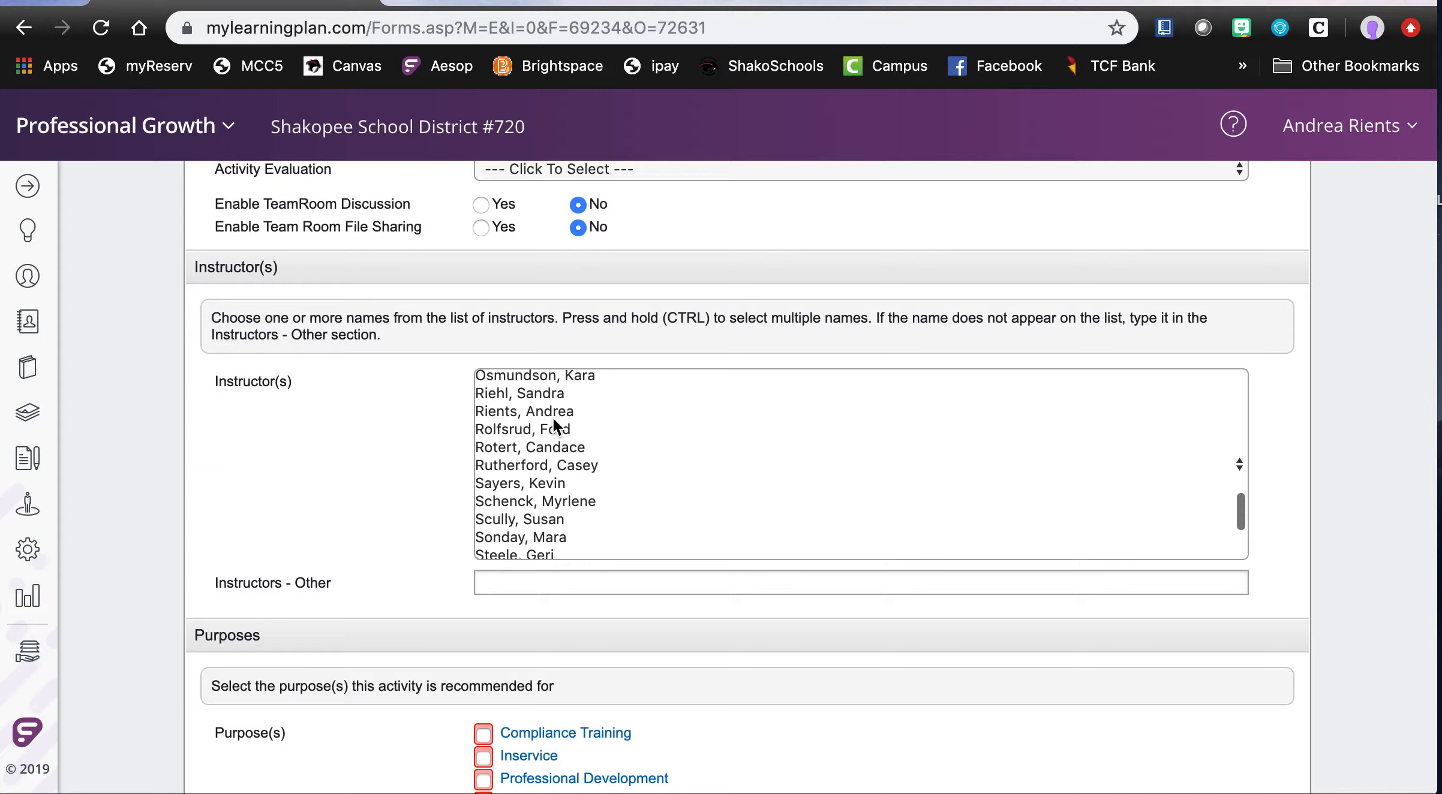
left_click(557, 412)
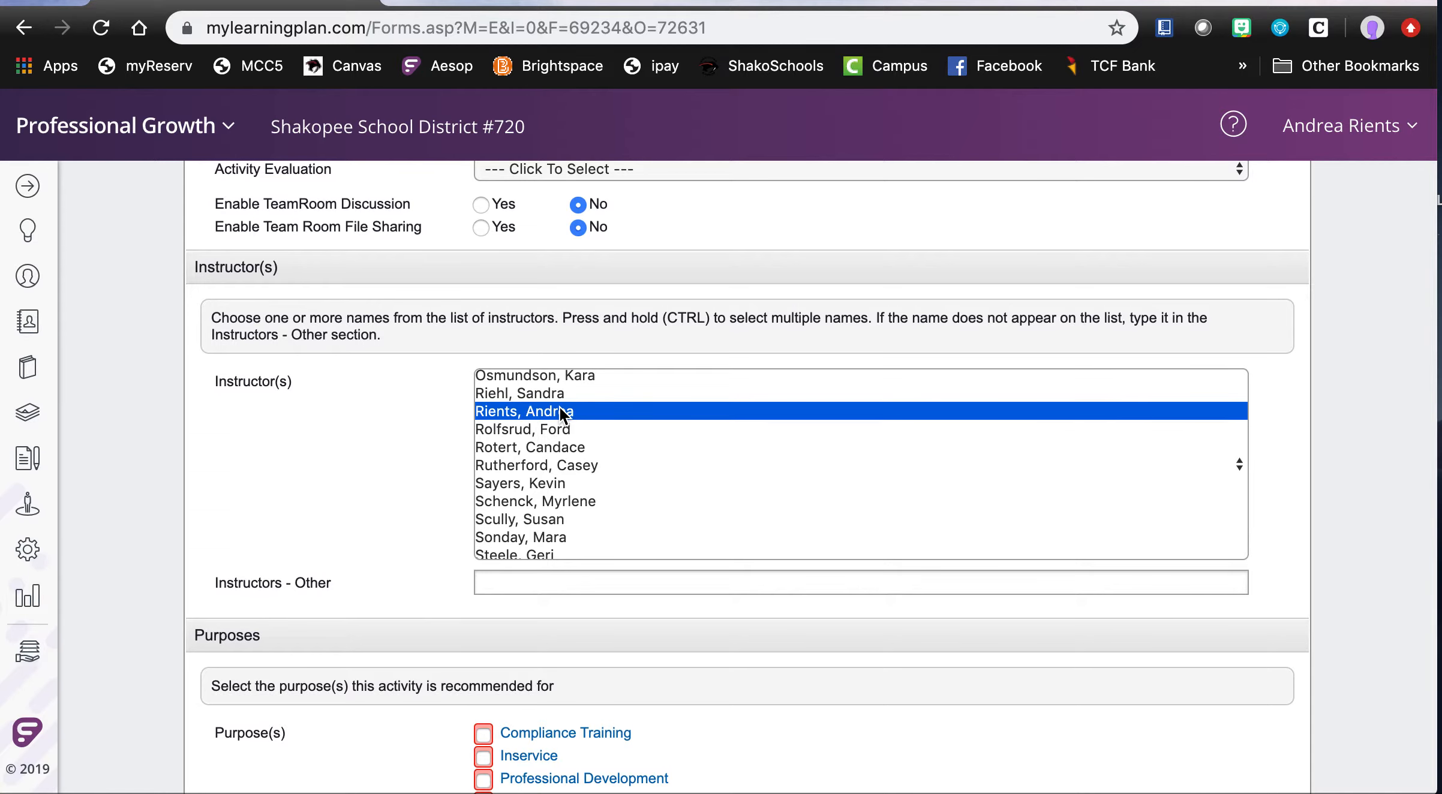
- Choose Certified Staff Relicensure as the activity's recommended purpose
scroll(358, 463, "down", 6)
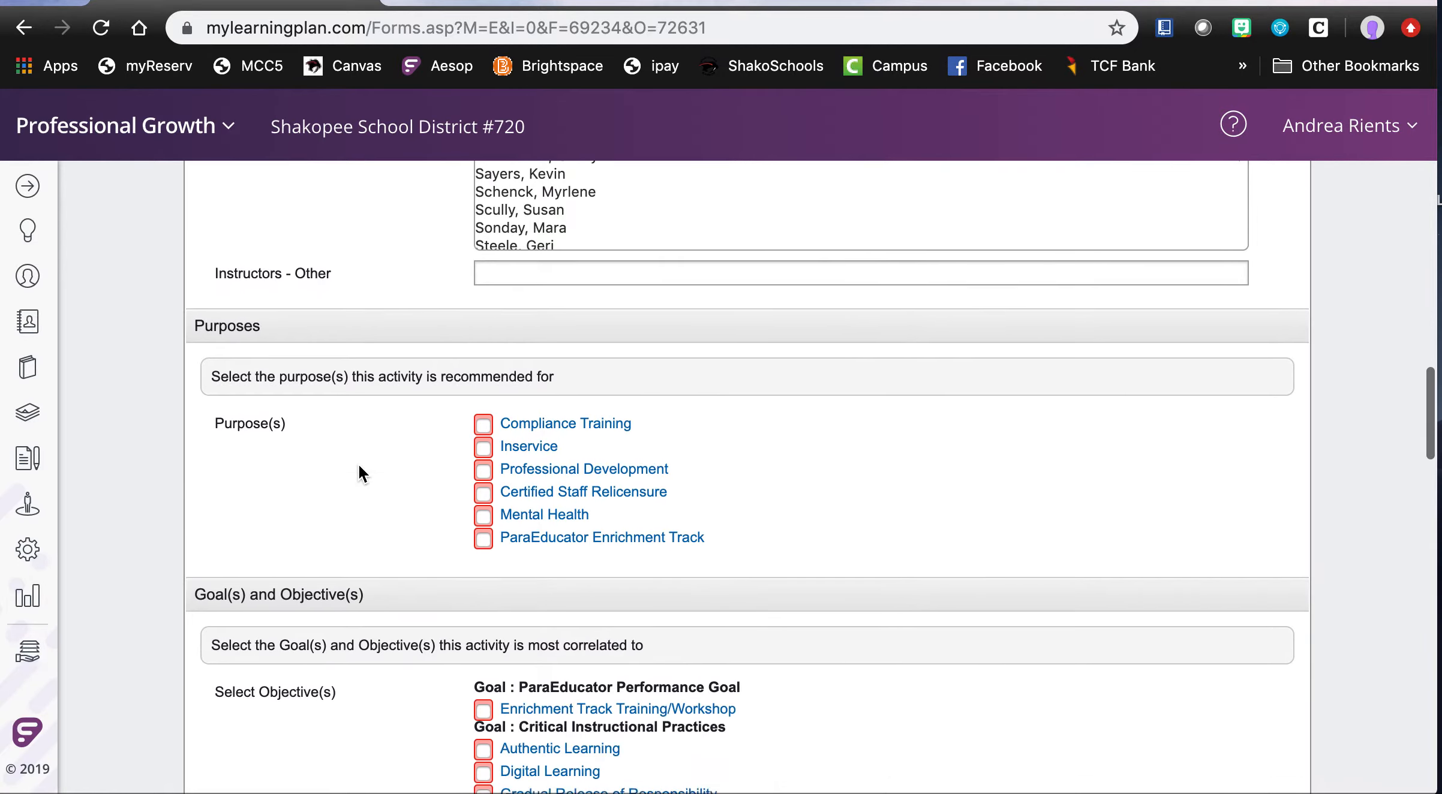
scroll(358, 472, "down", 1)
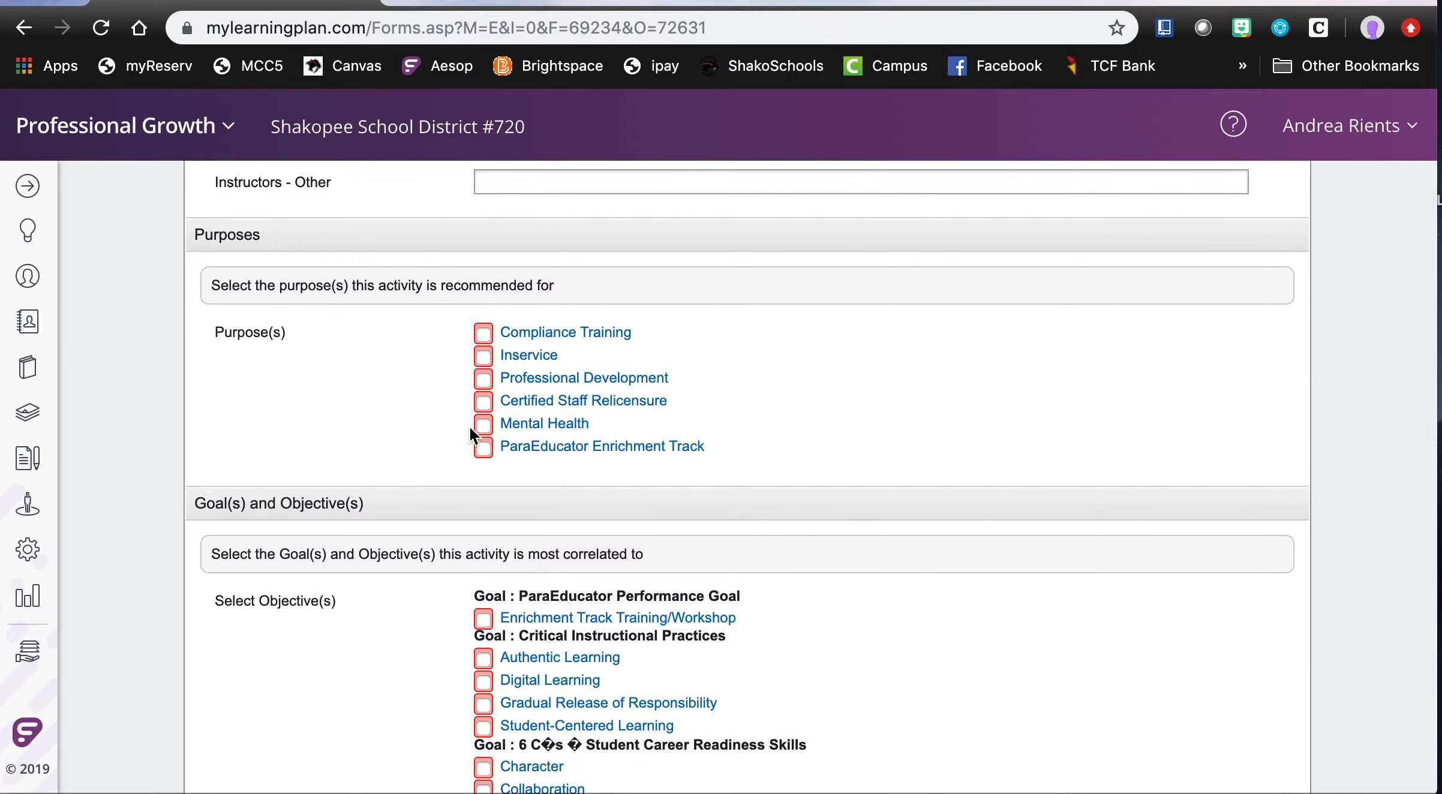
left_click(483, 402)
left_click(484, 380)
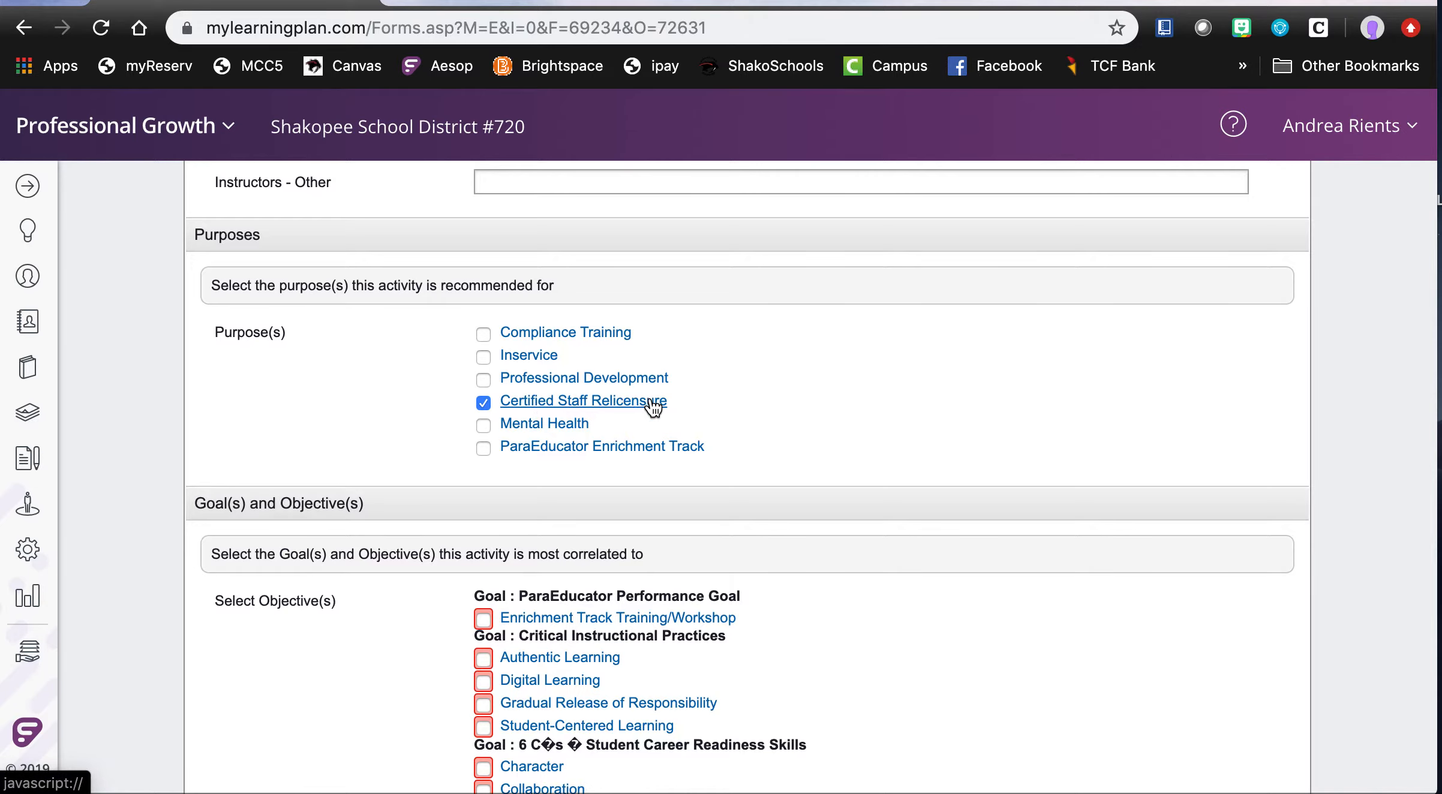
- Select the objectives Authentic Learning and Gradual Release of Responsibility under Critical Instructional Practices, and Instruction under Competencies
scroll(719, 403, "down", 1)
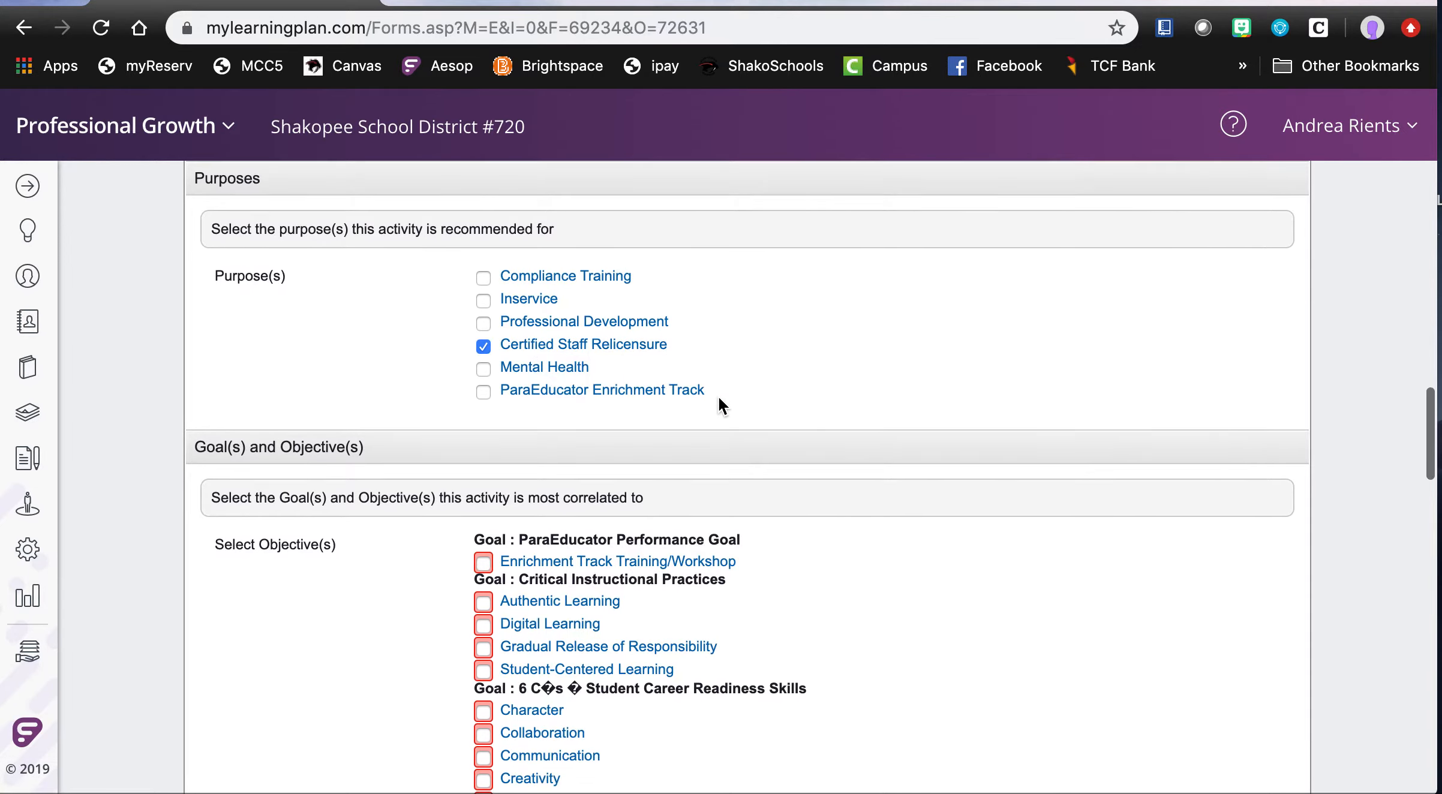
scroll(719, 404, "down", 5)
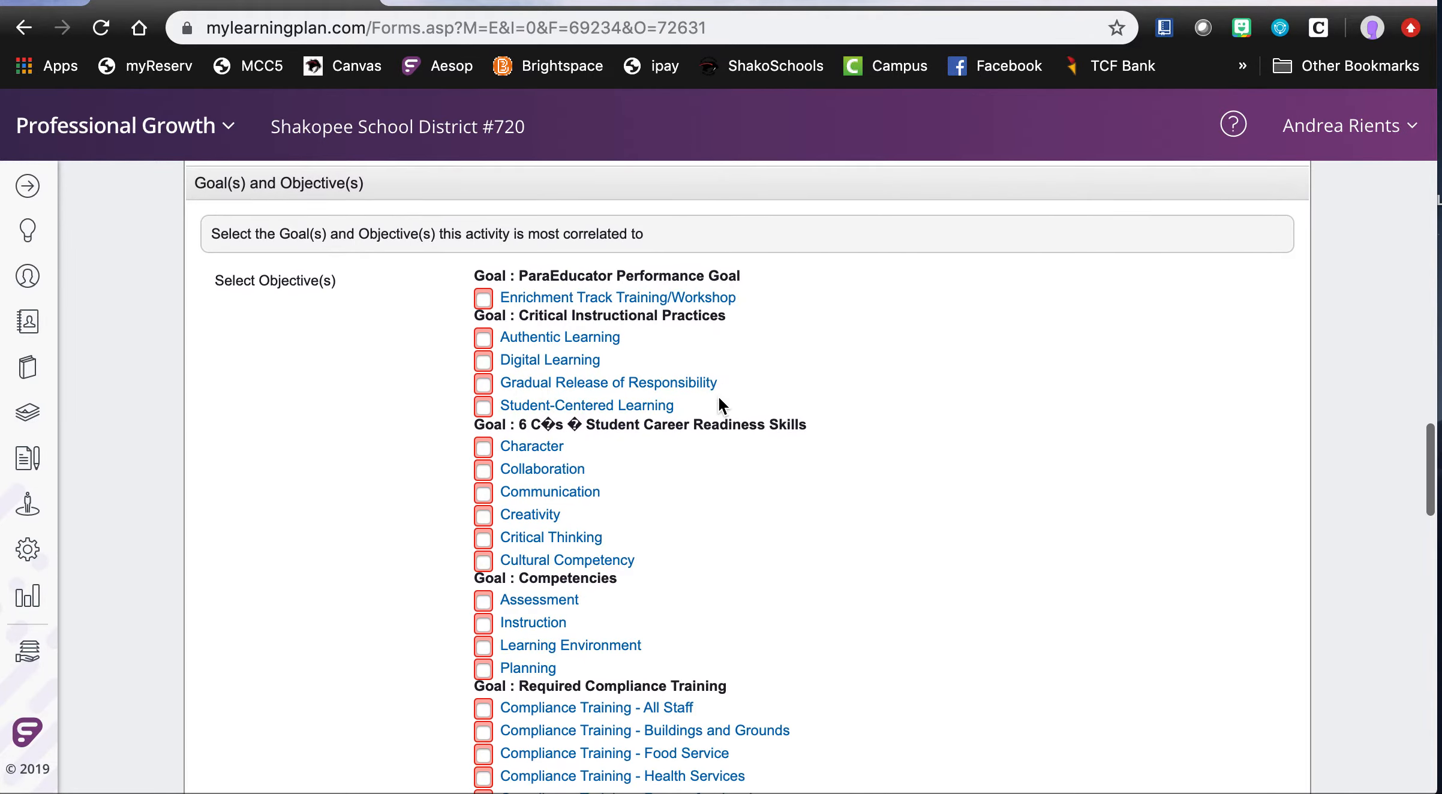
scroll(719, 398, "down", 1)
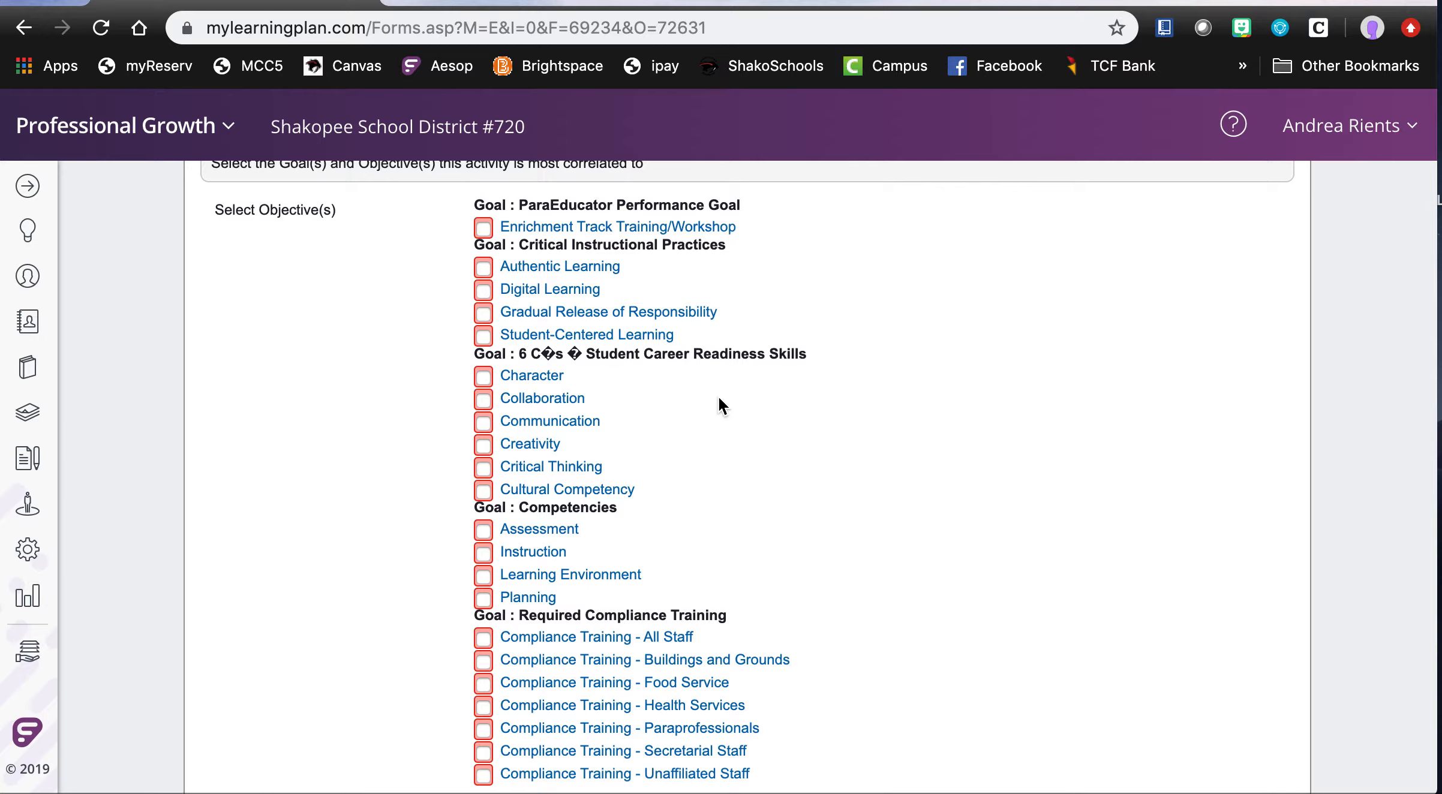
left_click(482, 314)
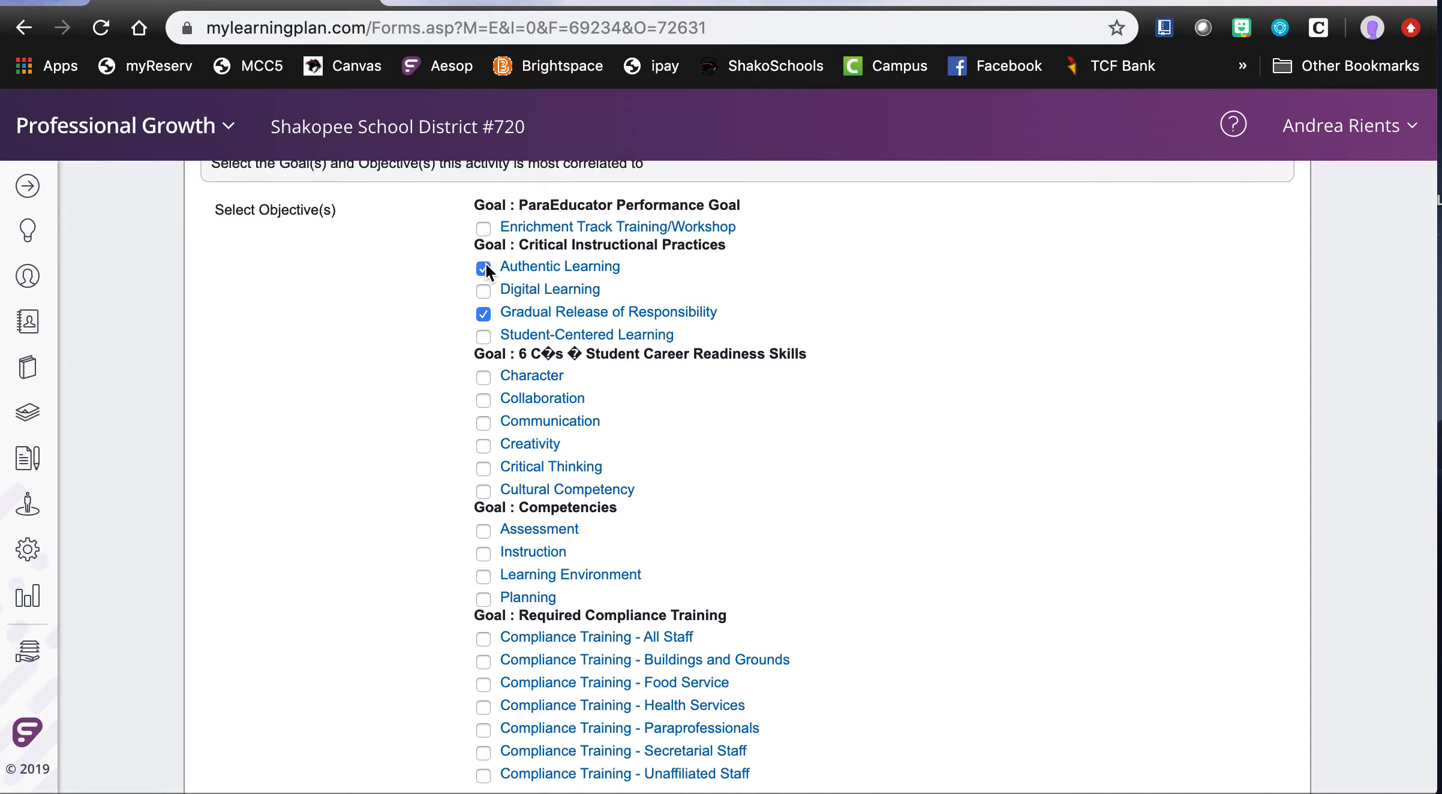
scroll(555, 384, "down", 2)
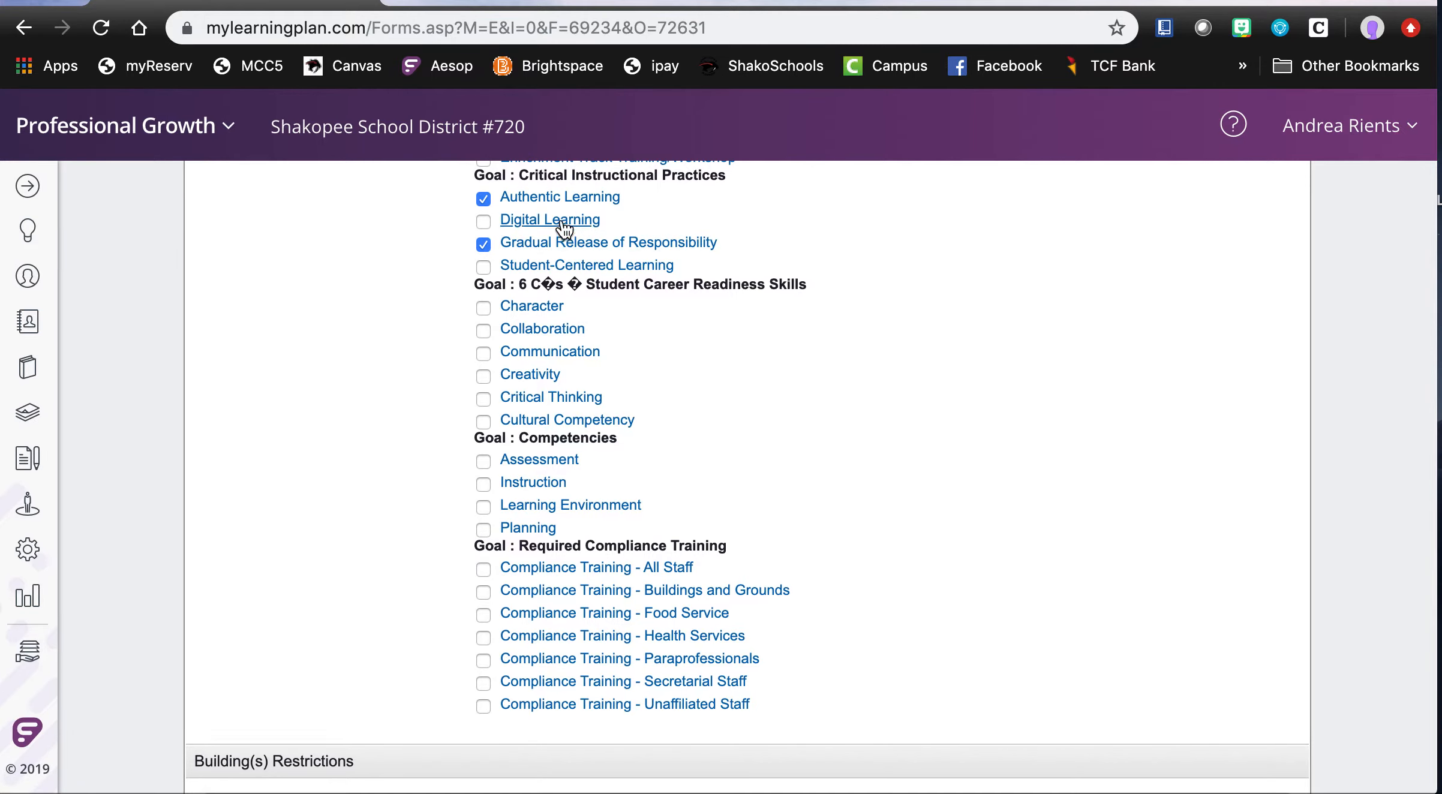
scroll(648, 414, "down", 2)
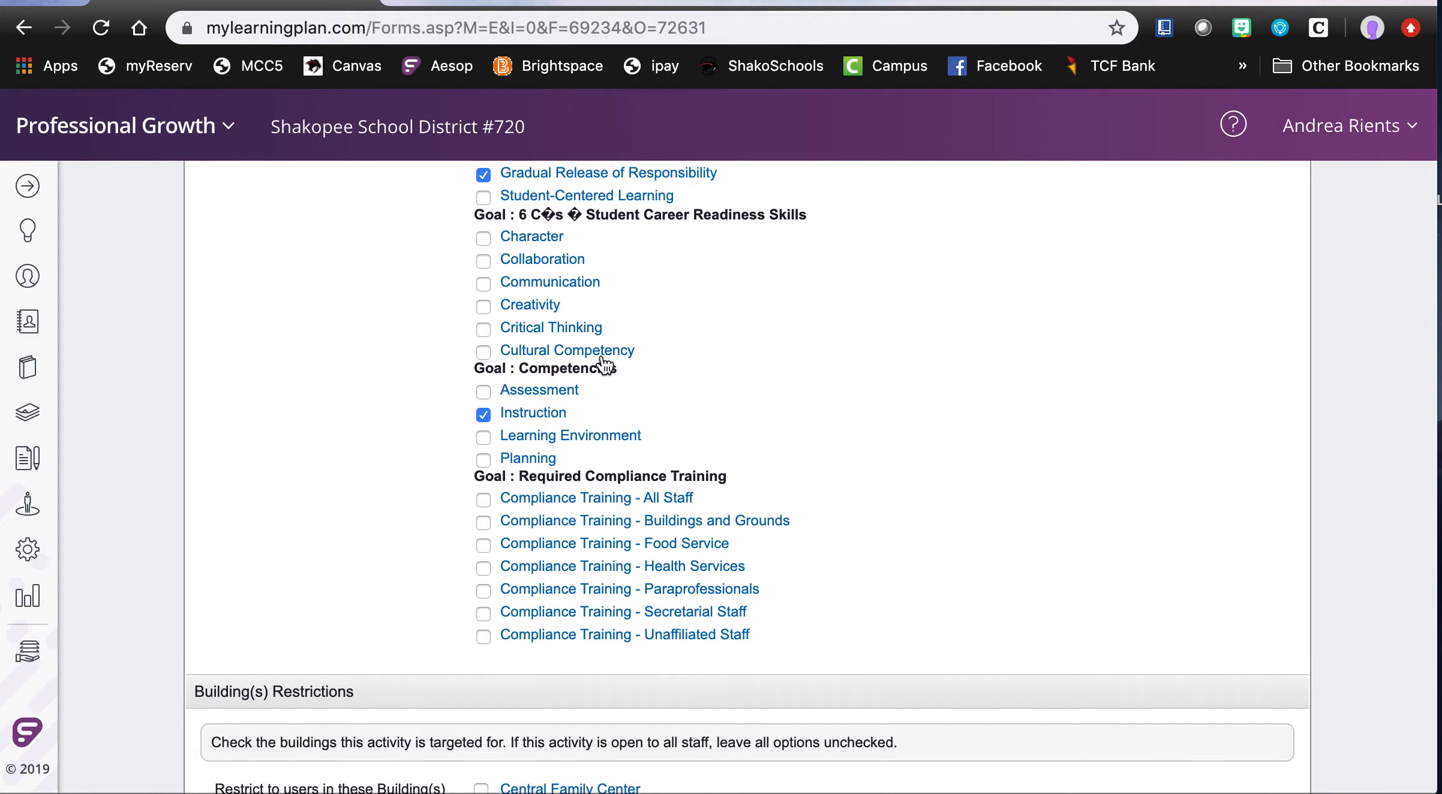
scroll(596, 328, "up", 3)
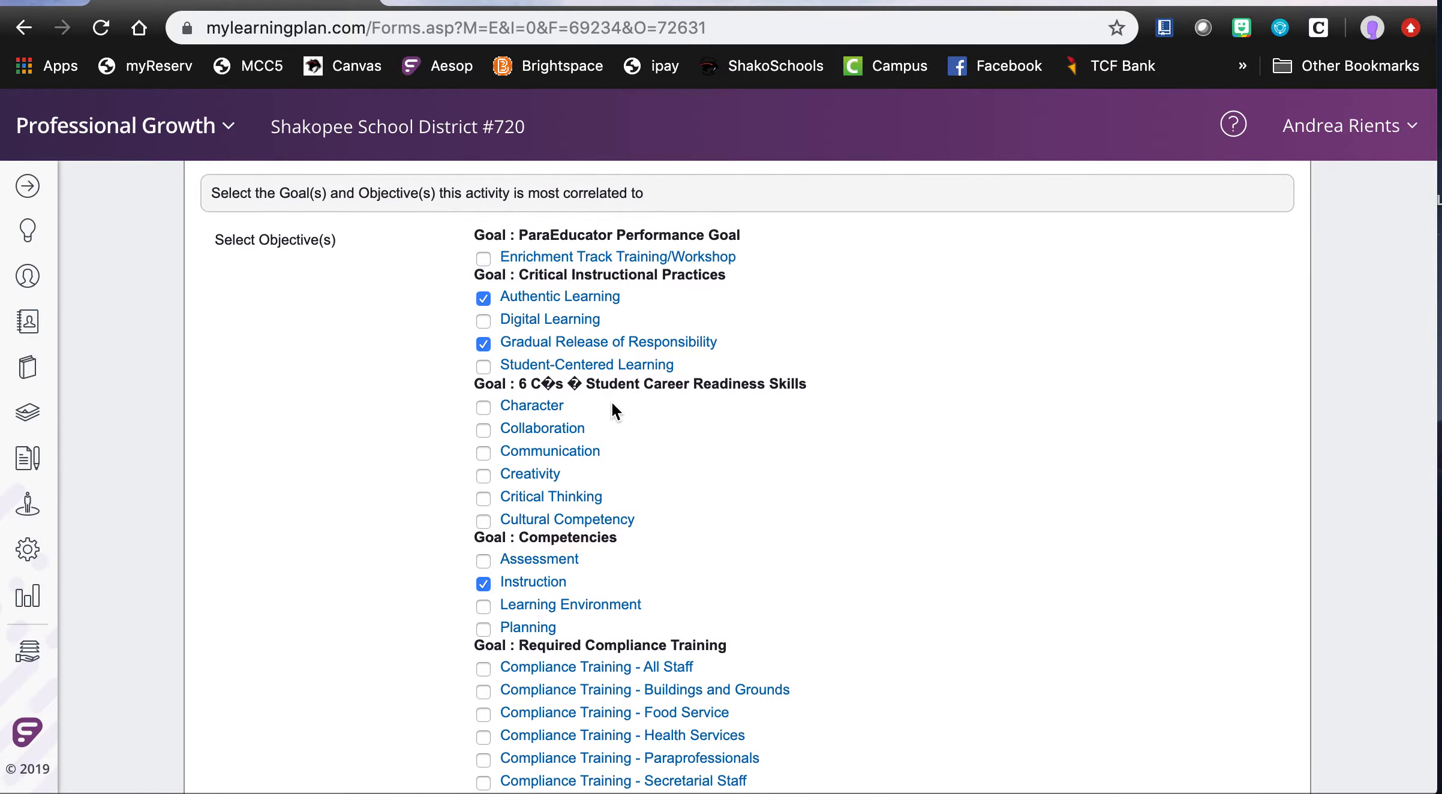
- Restrict the activity to the SEA - State Educators Union group, leaving building, department and grade restrictions unchecked
scroll(613, 406, "down", 6)
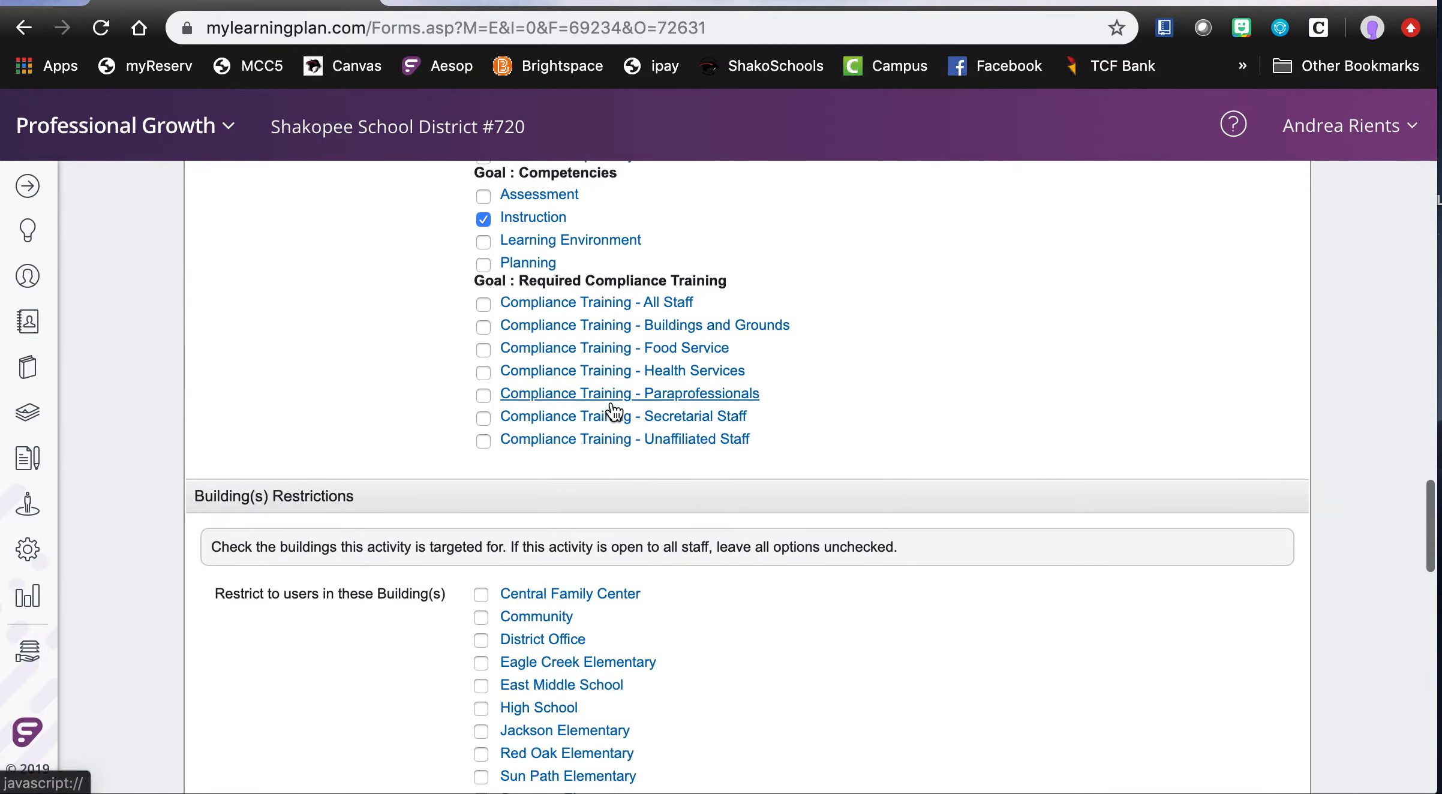
scroll(613, 410, "down", 4)
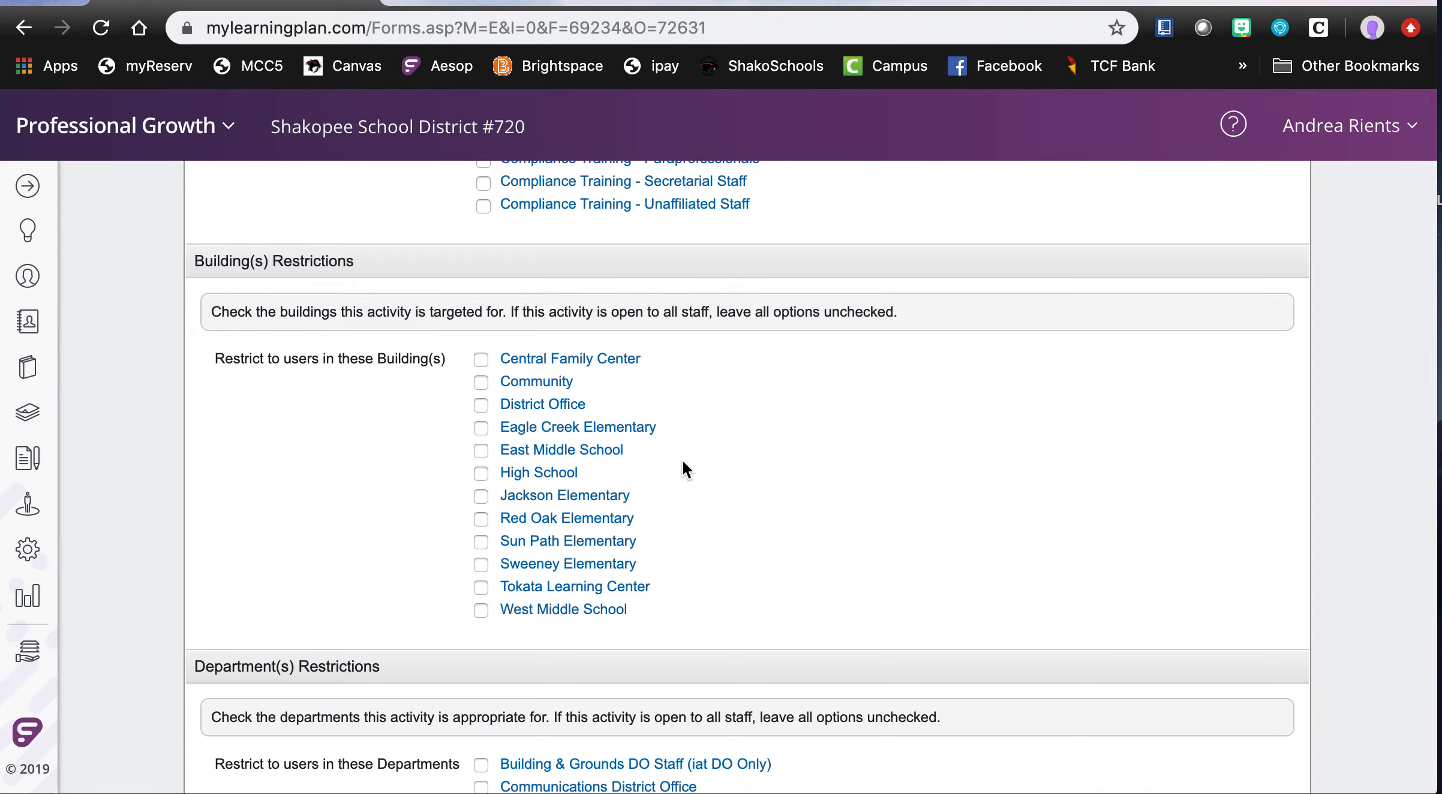
scroll(679, 528, "down", 8)
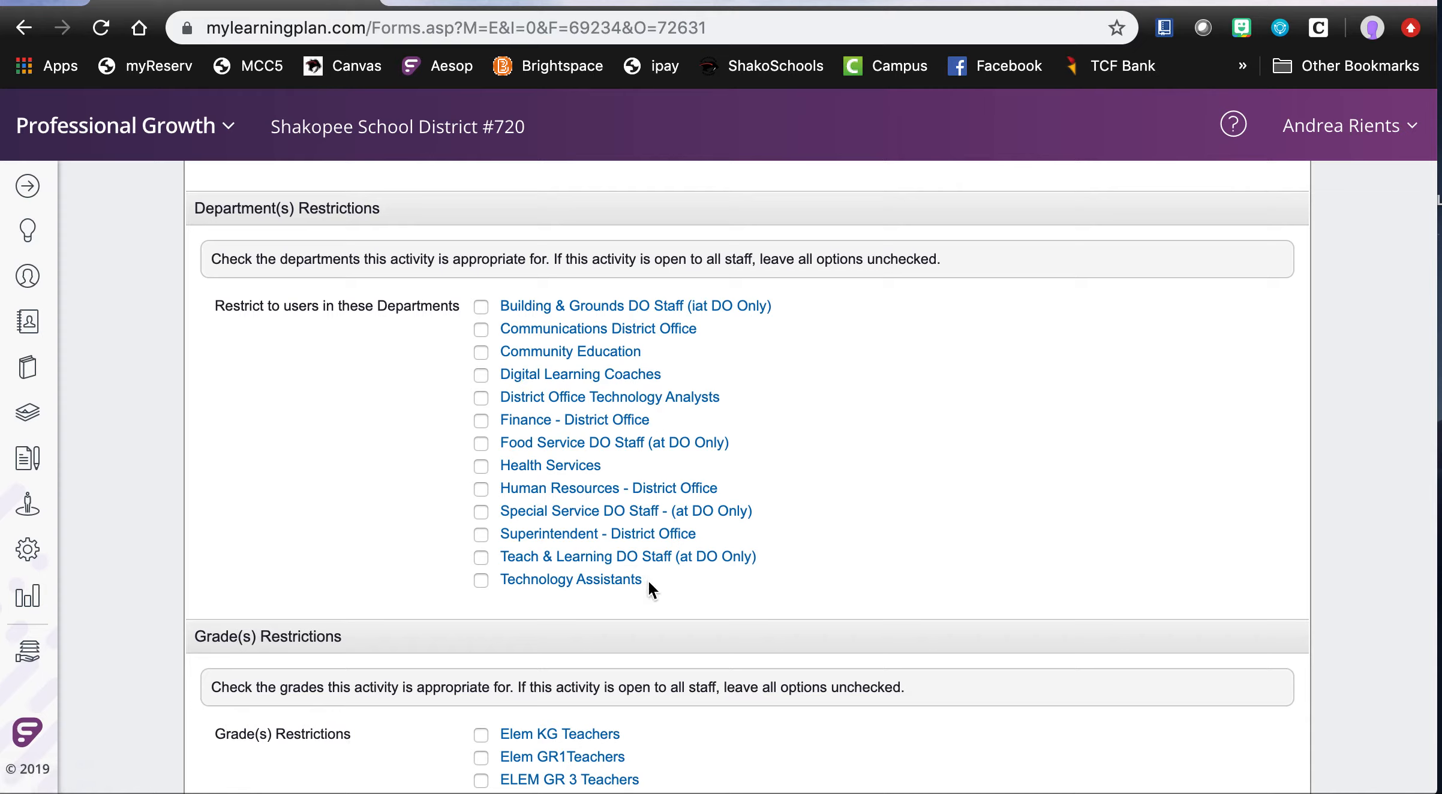
scroll(650, 582, "down", 5)
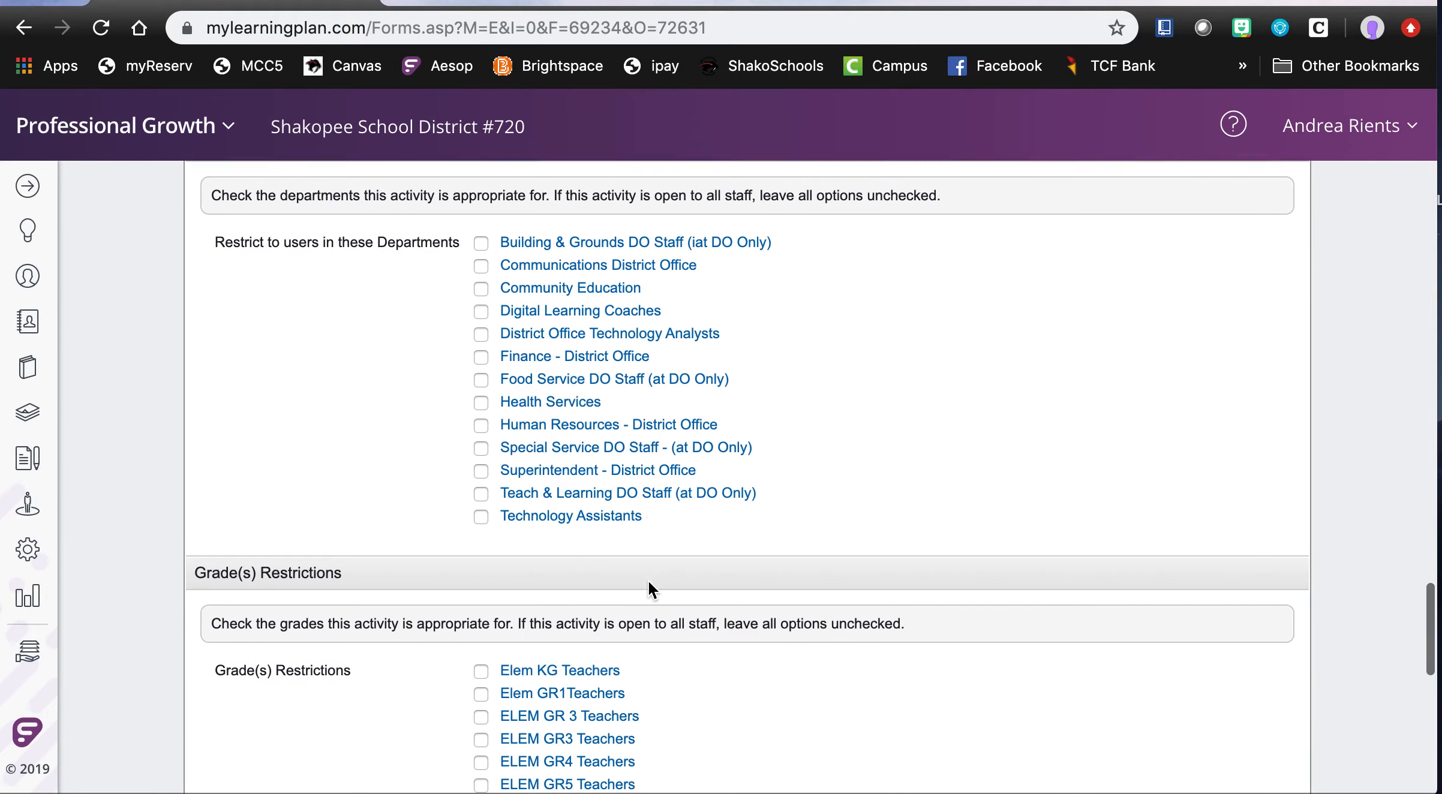
scroll(650, 585, "down", 3)
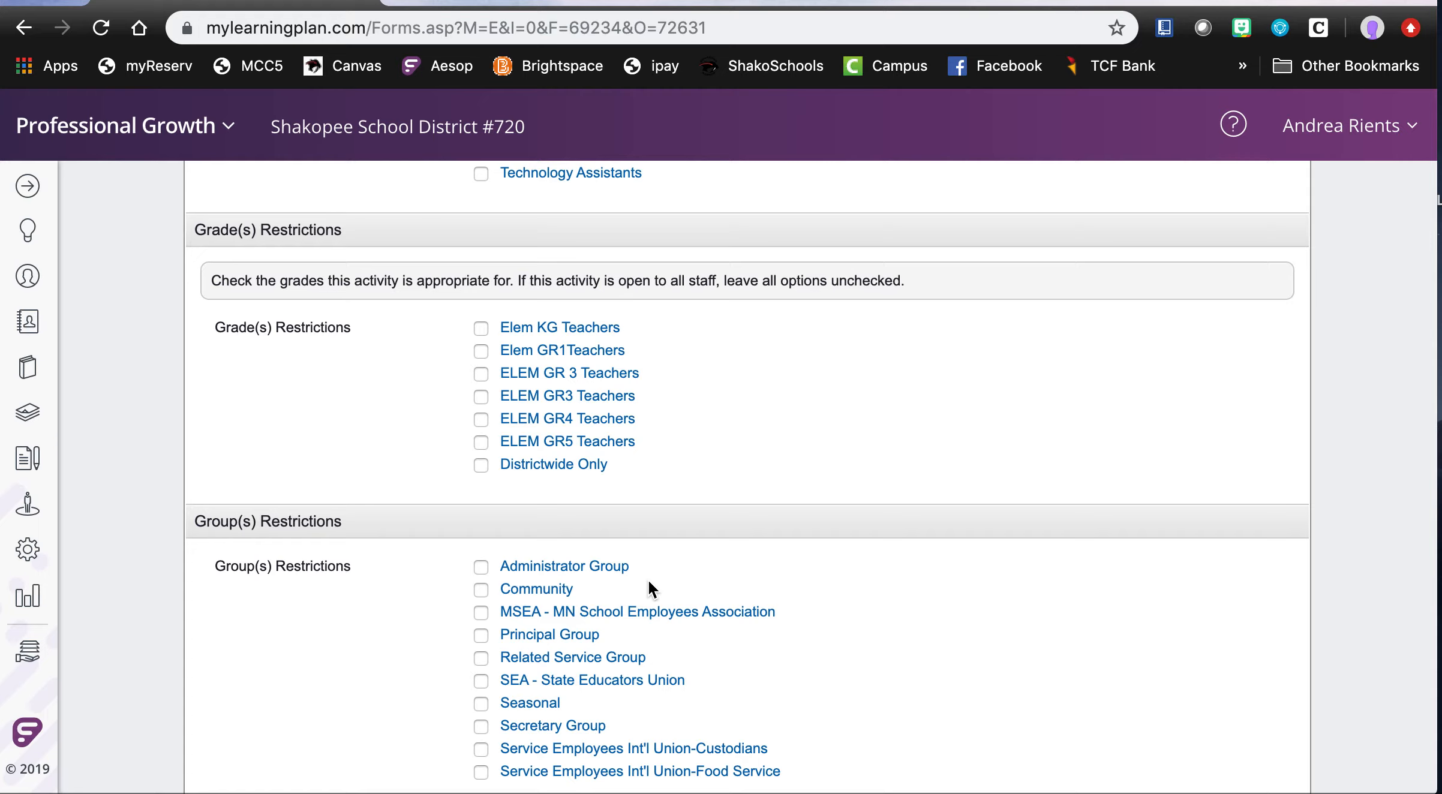
scroll(656, 648, "down", 3)
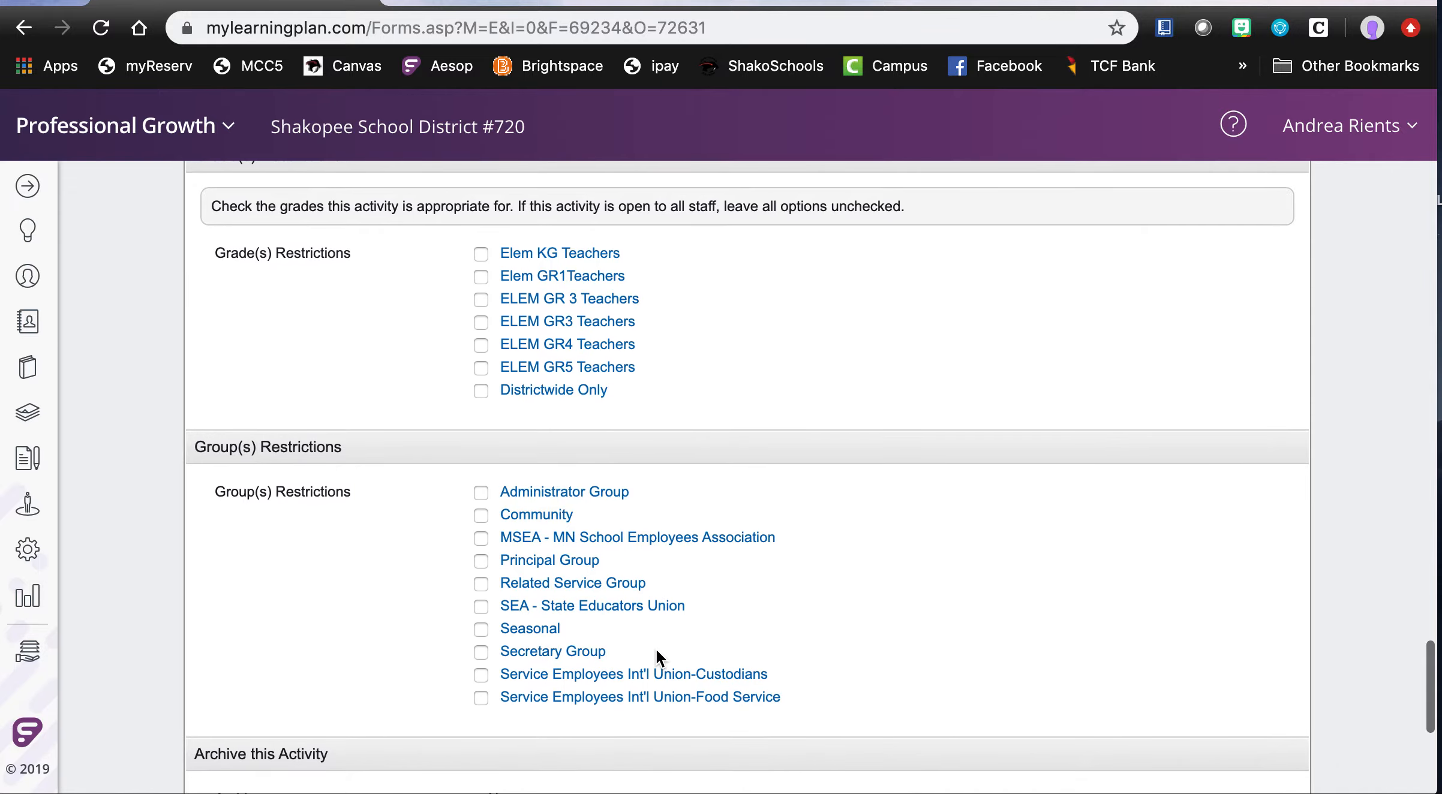
scroll(657, 651, "down", 1)
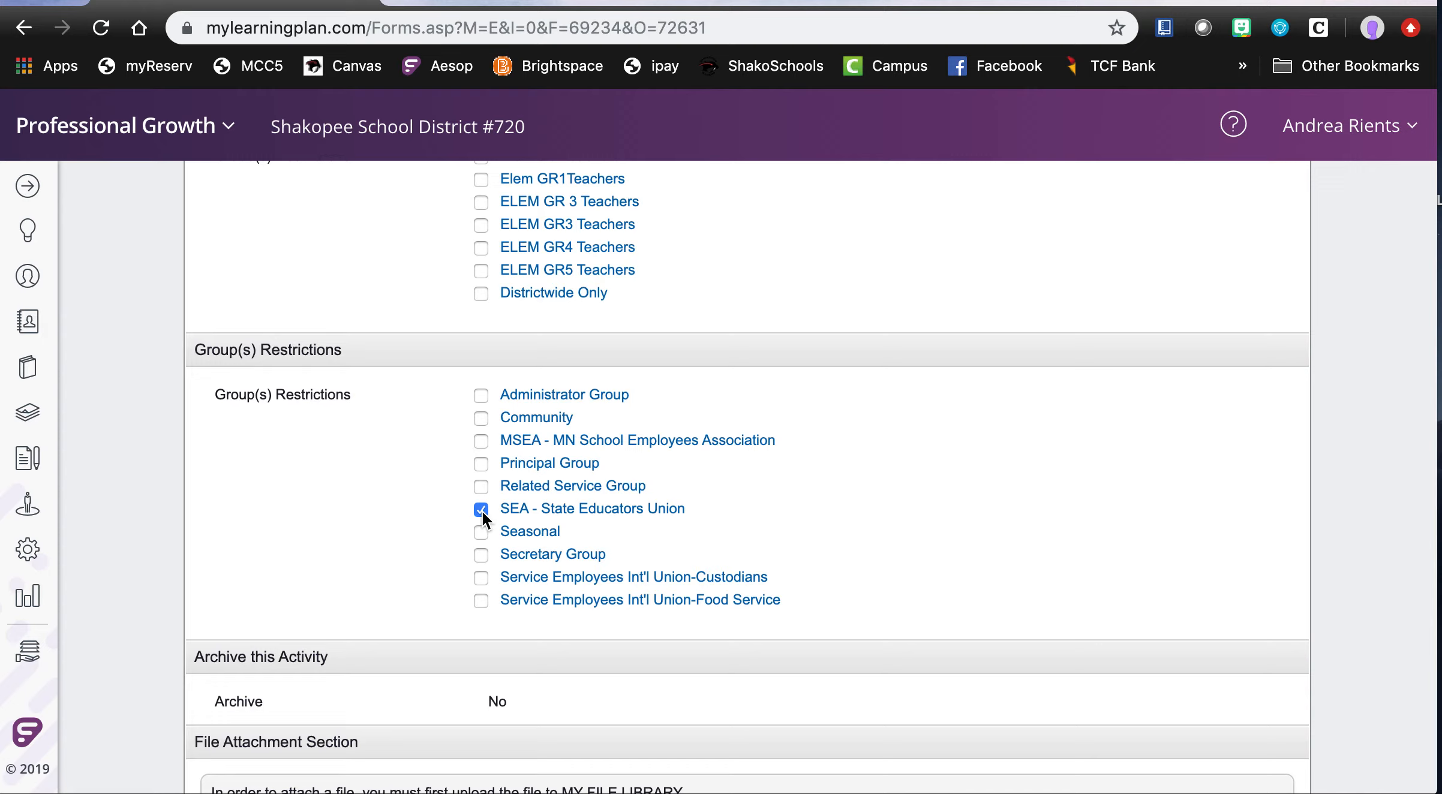
- Save the catalog activity without a file attachment and expand its Activity Details in the confirmation
scroll(552, 537, "down", 6)
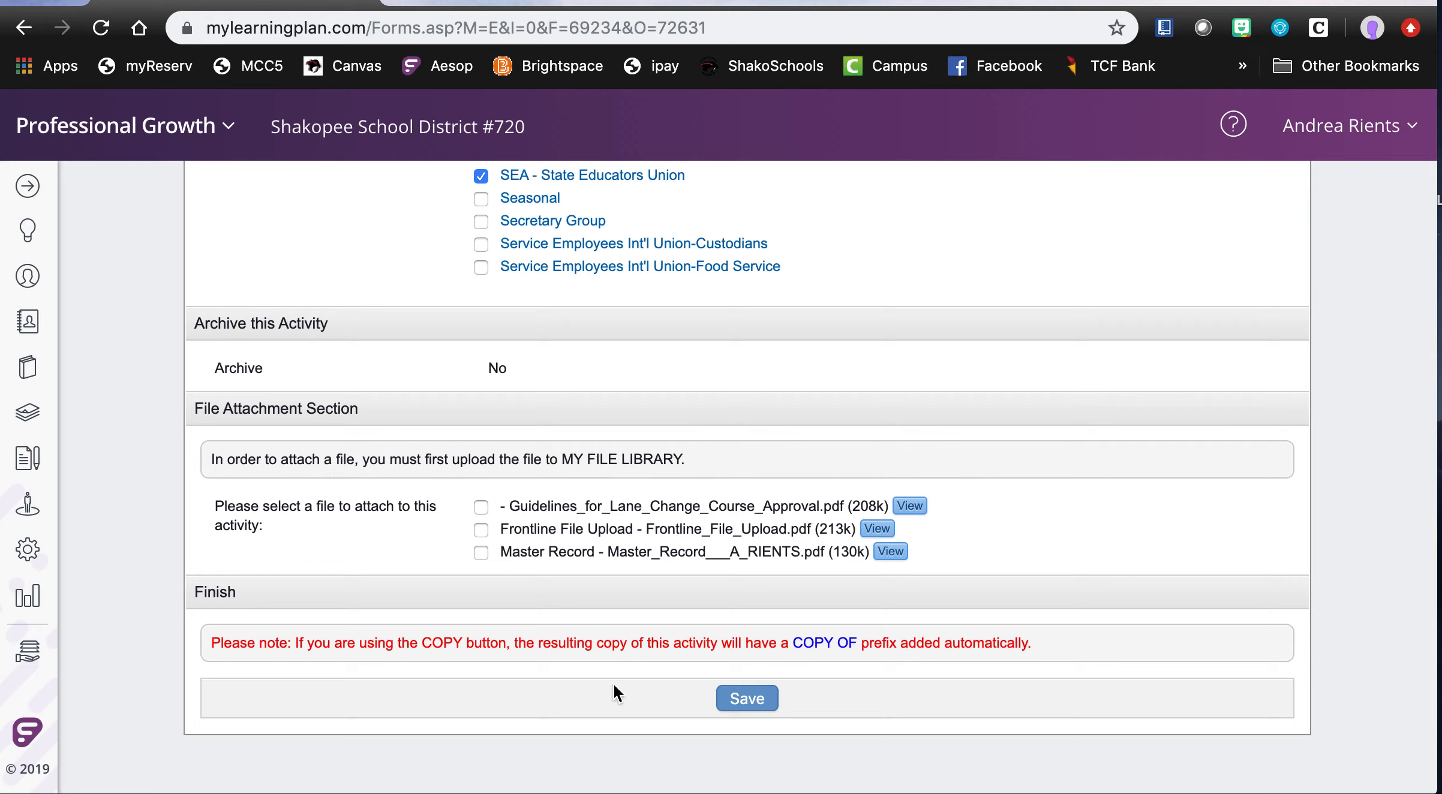
left_click(748, 701)
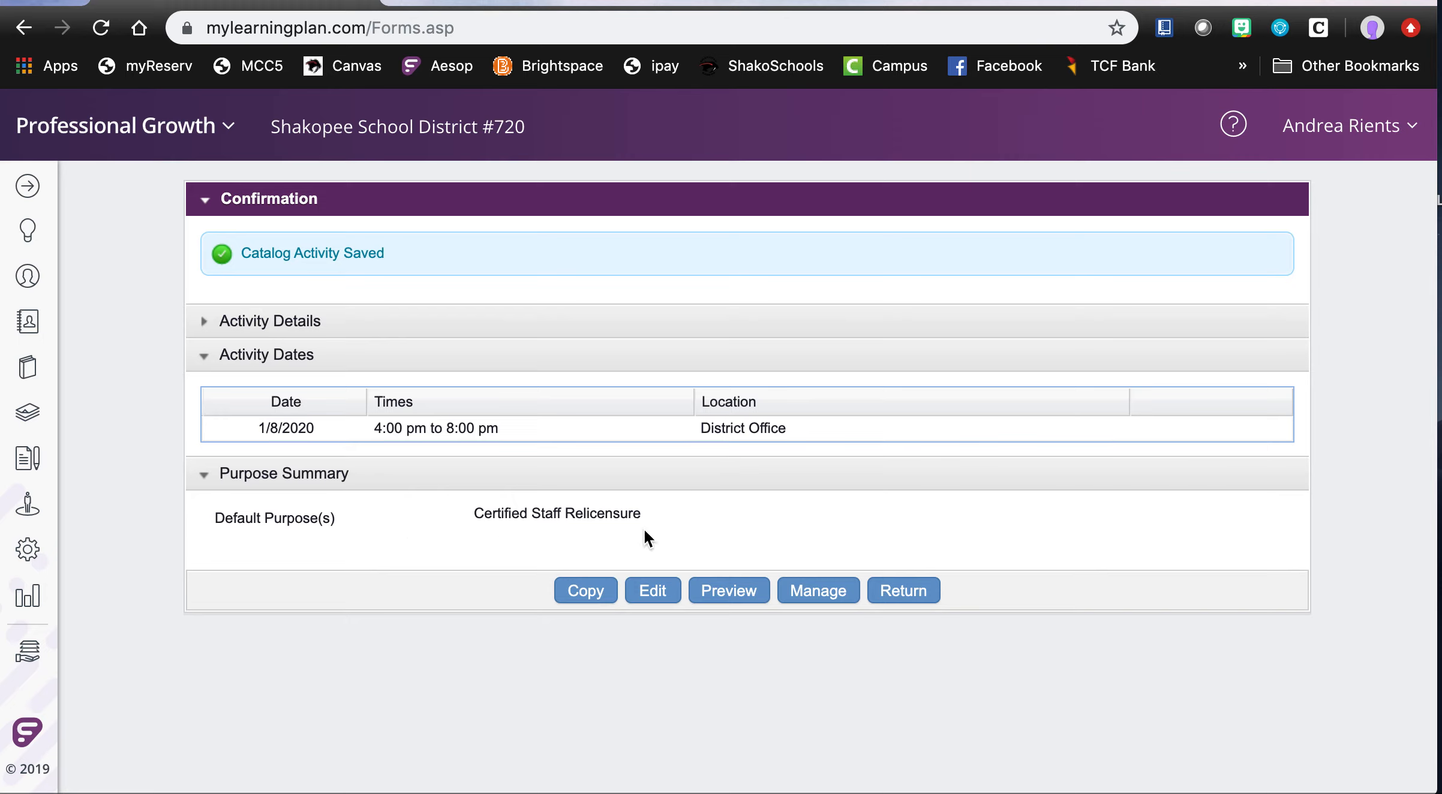
left_click(204, 323)
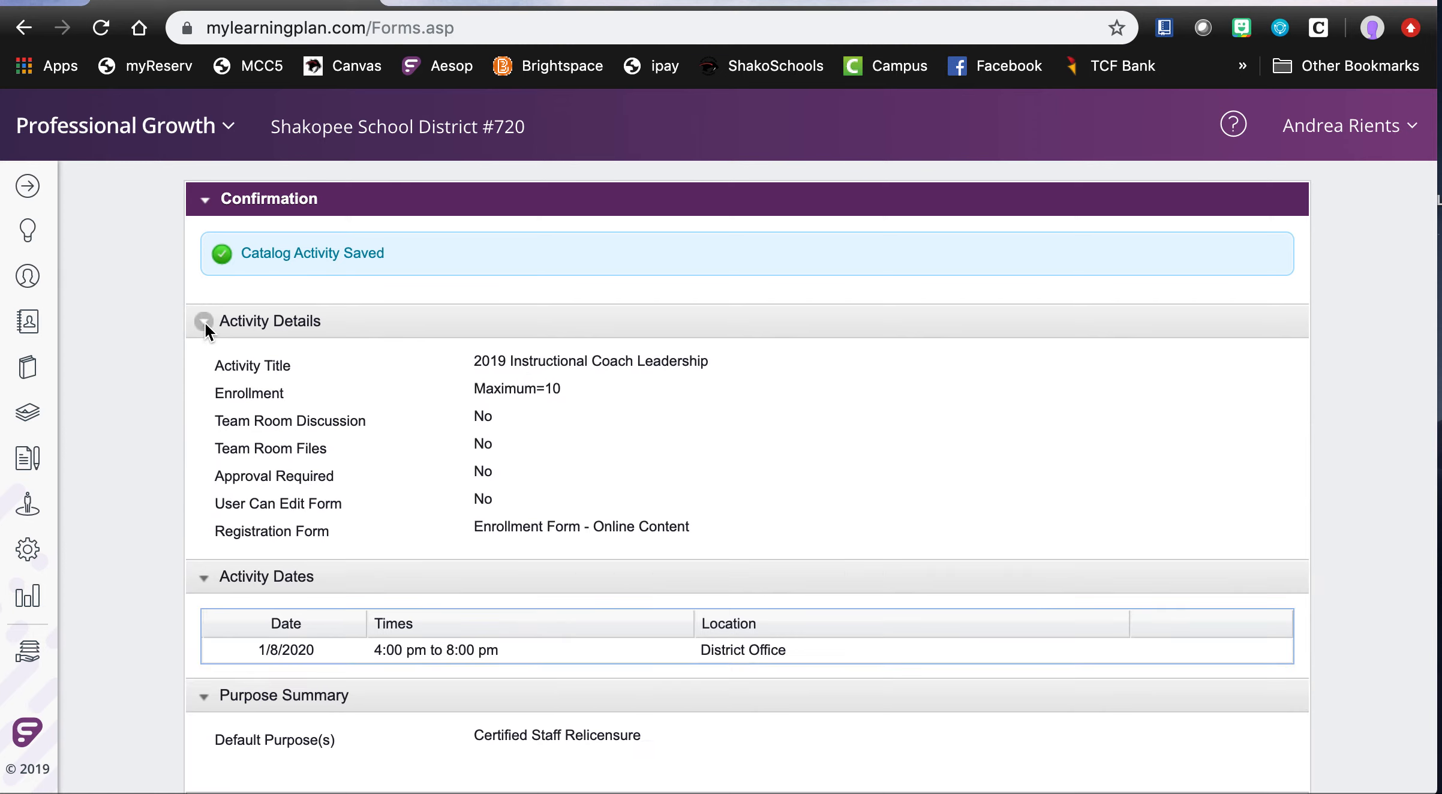